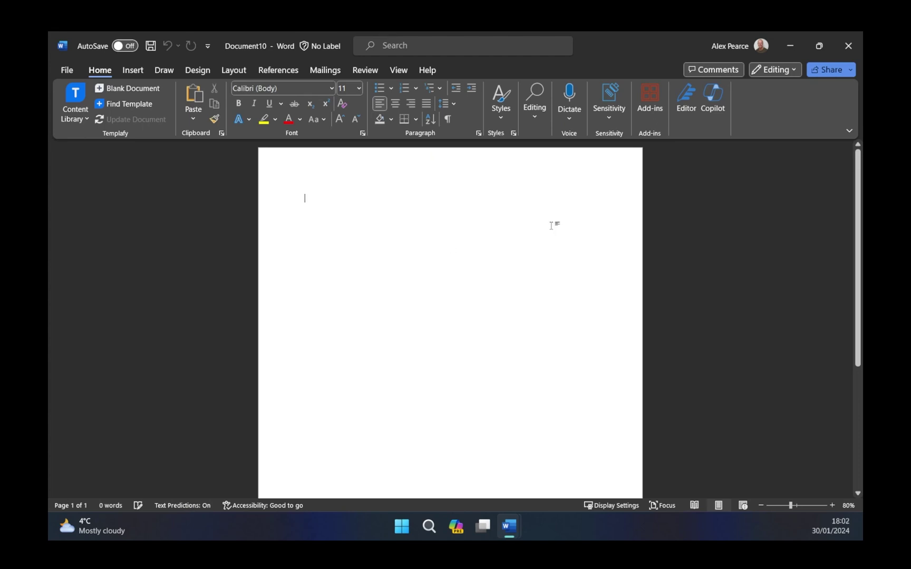
- Start a Copilot draft at the page top: 'Write me a job description for a .net developer in germany'
{"action": "left_click", "coordinate": [710, 109]}
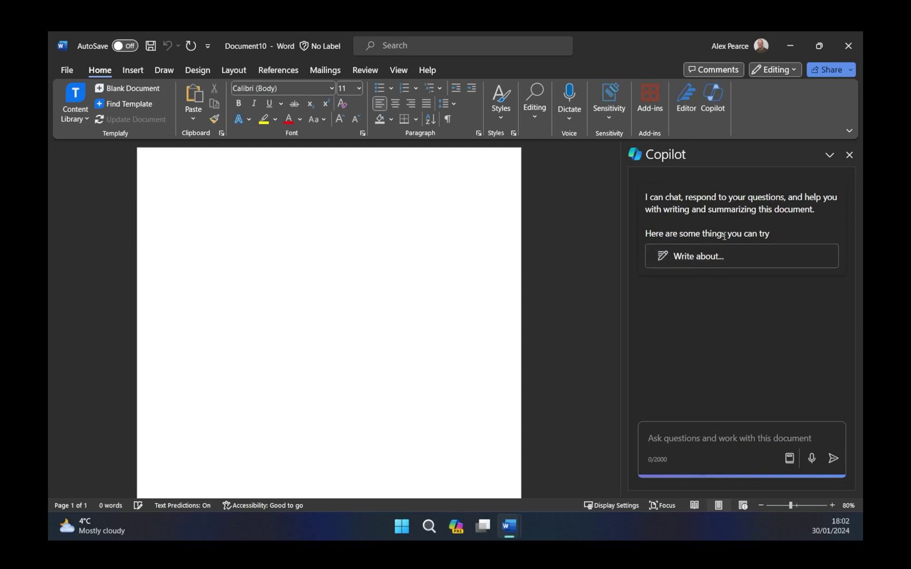
{"action": "left_click", "coordinate": [276, 206]}
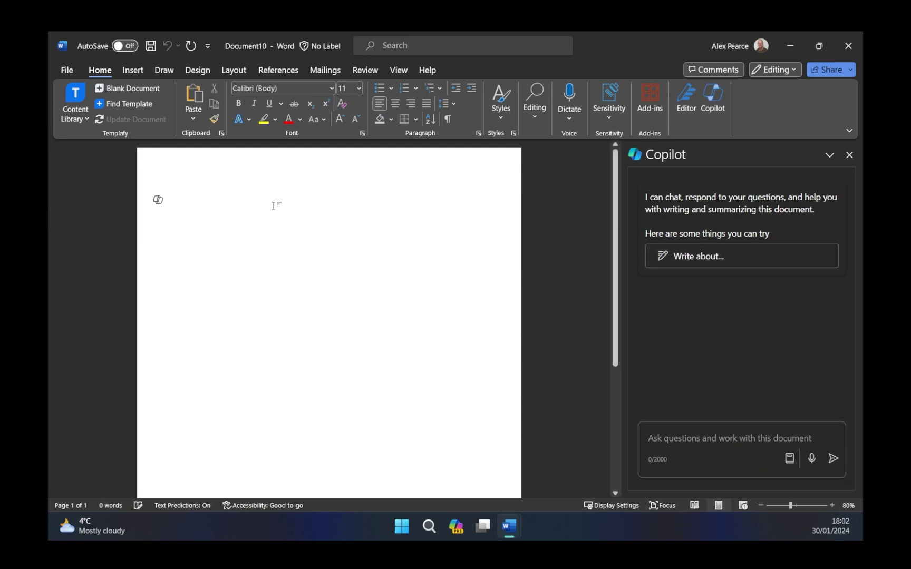
{"action": "left_click", "coordinate": [158, 200]}
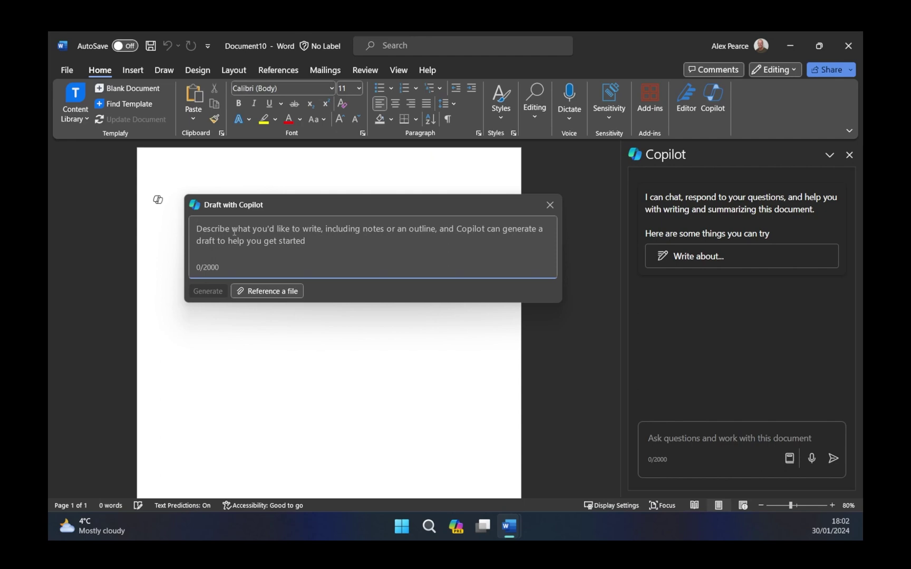
{"action": "type", "text": "Write me"}
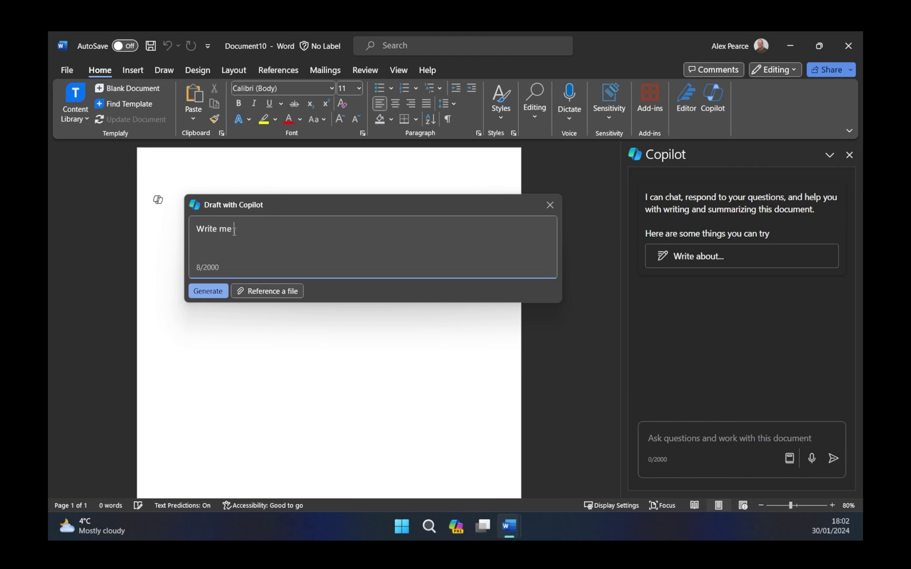
{"action": "type", "text": " a job description for a .net "}
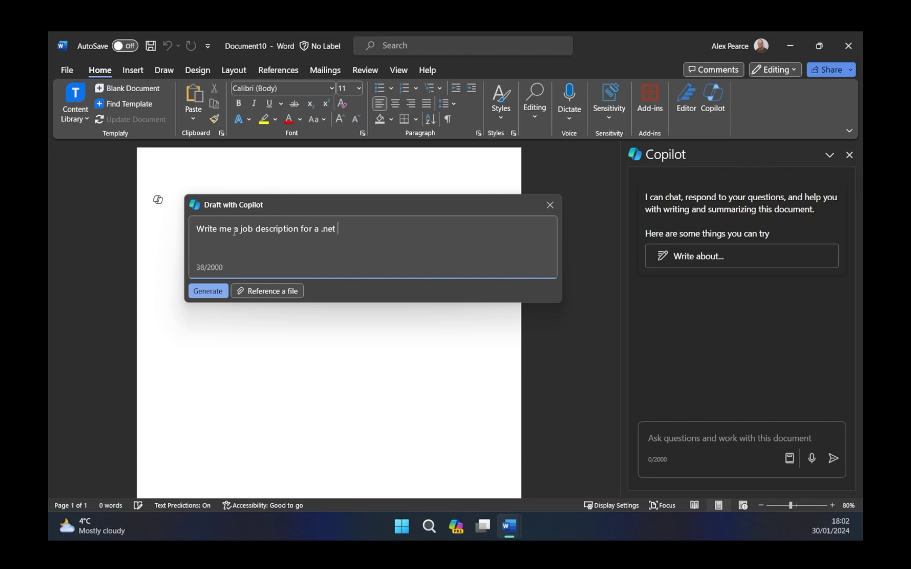
{"action": "type", "text": "de"}
{"action": "type", "text": "veloper in germany"}
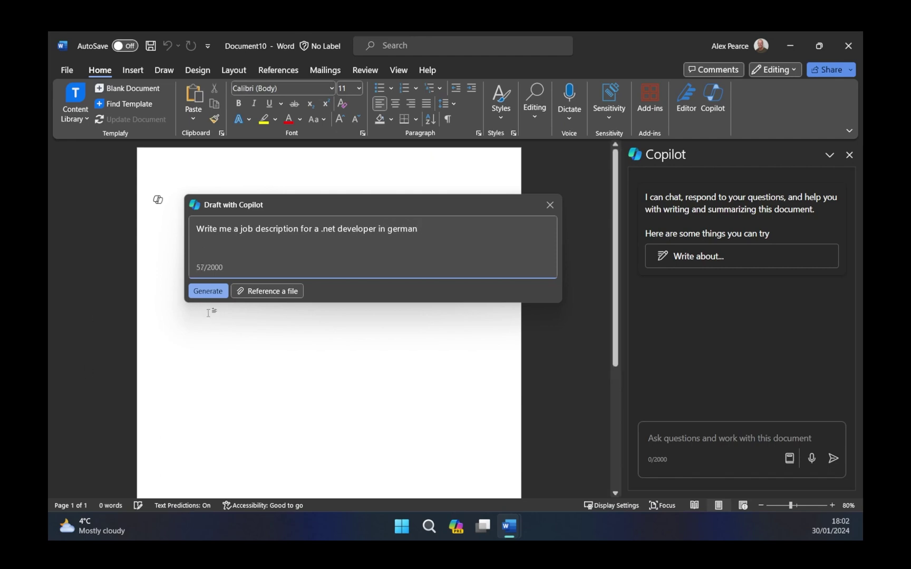
- Generate the German draft 'Stellenbeschreibung für einen .net Entwickler' and scroll back to its title
{"action": "left_click", "coordinate": [212, 292]}
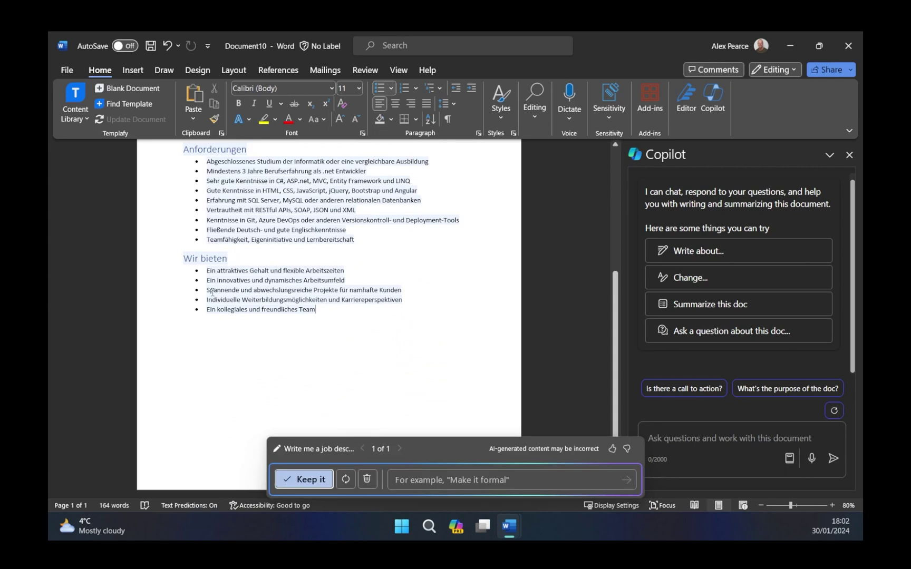
{"action": "scroll", "coordinate": [212, 292], "scroll_direction": "up", "scroll_amount": 2}
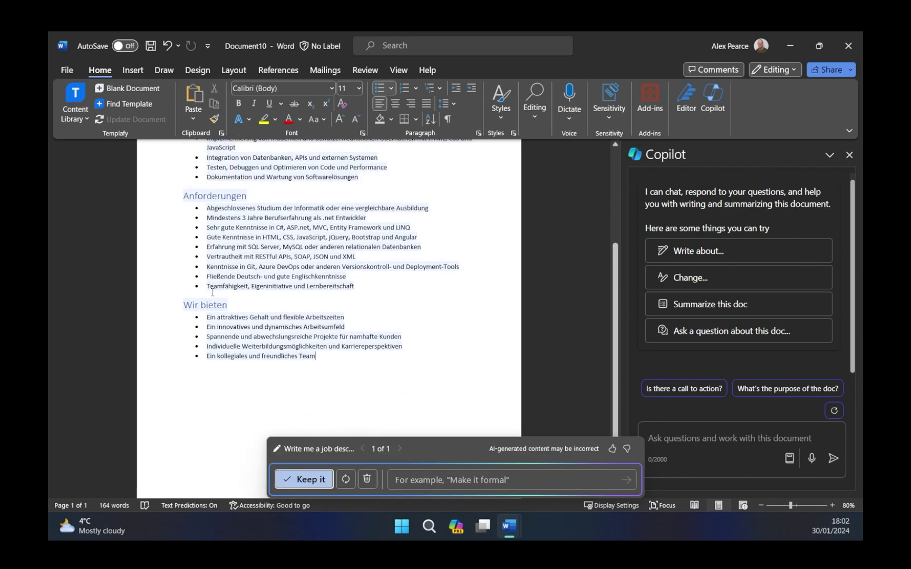
{"action": "scroll", "coordinate": [212, 292], "scroll_direction": "up", "scroll_amount": 2}
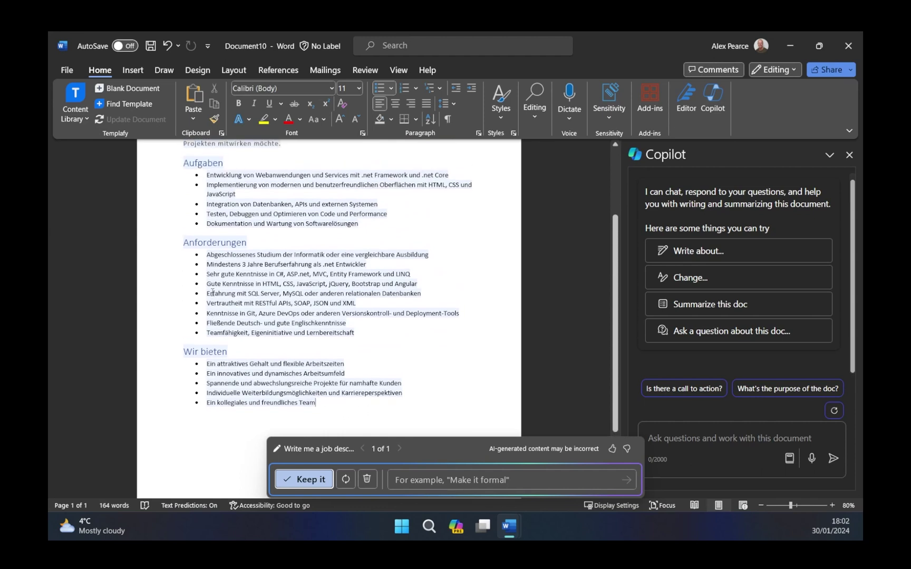
{"action": "scroll", "coordinate": [212, 292], "scroll_direction": "up", "scroll_amount": 4}
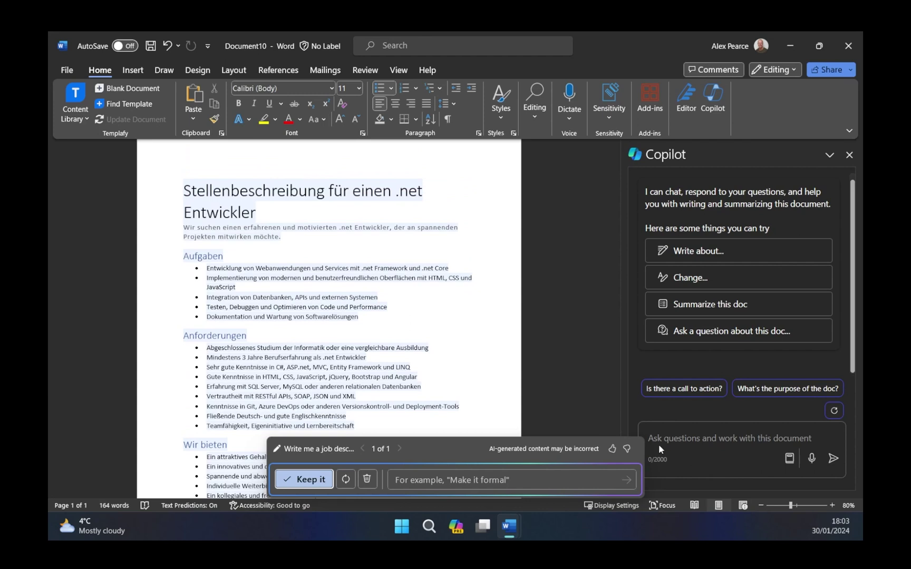
- Keep the draft and ask Copilot 'can you tell me about this document in english'
{"action": "left_click", "coordinate": [697, 437]}
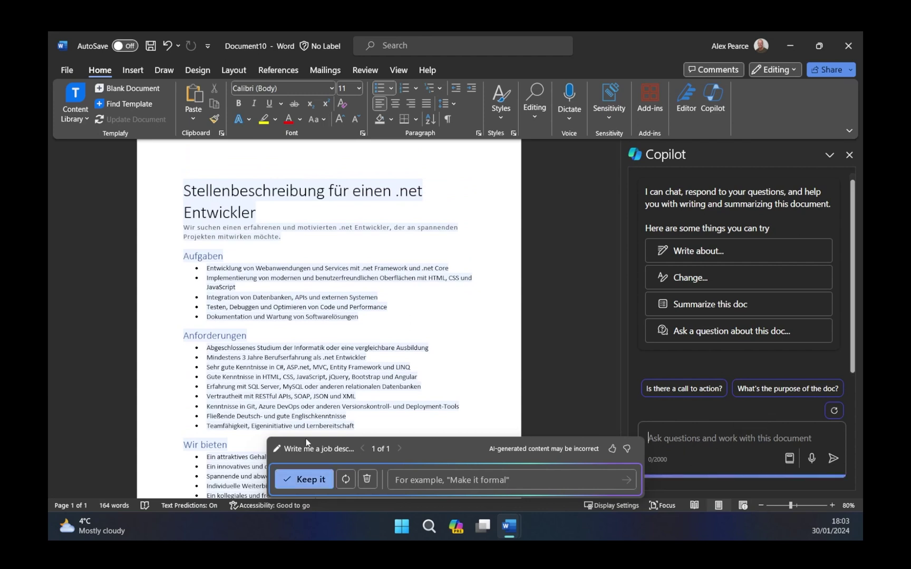
{"action": "left_click", "coordinate": [304, 479]}
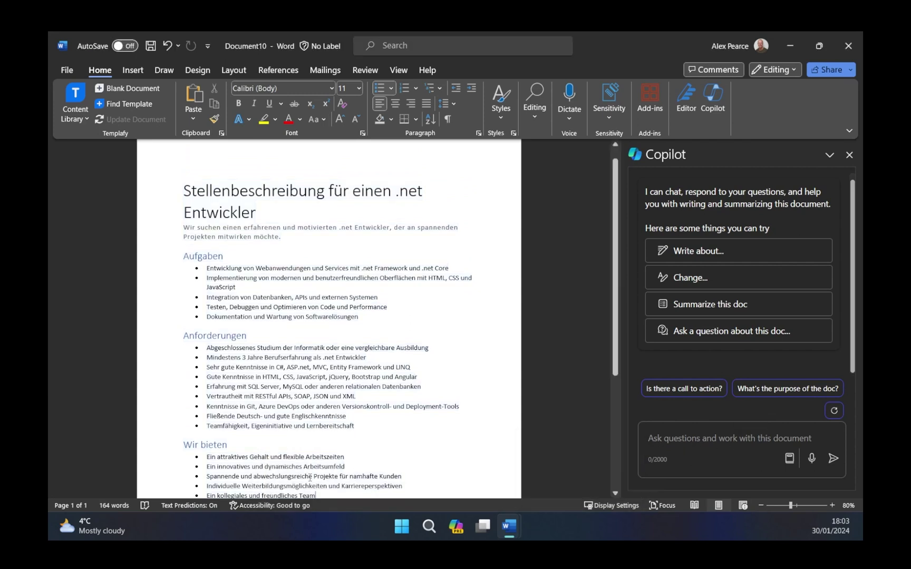
{"action": "left_click", "coordinate": [687, 439]}
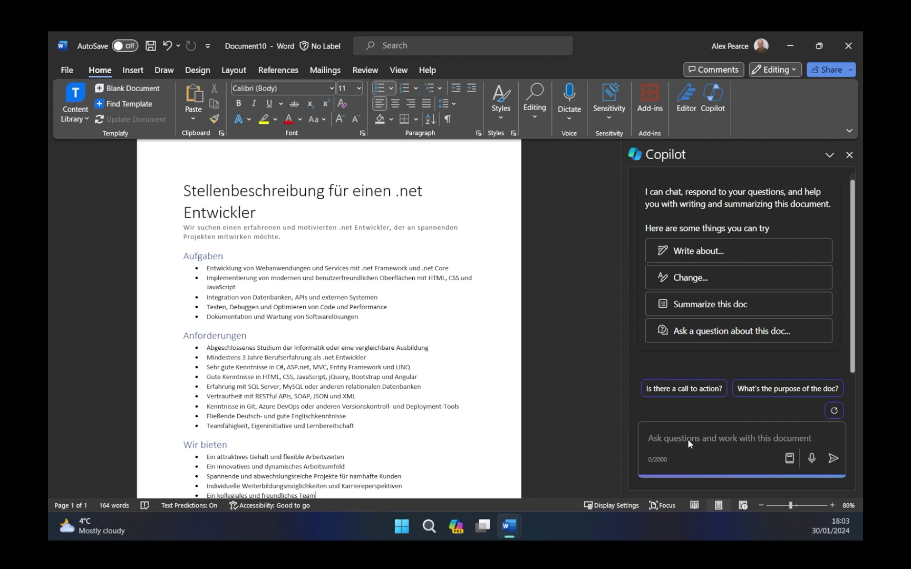
{"action": "type", "text": "can you "}
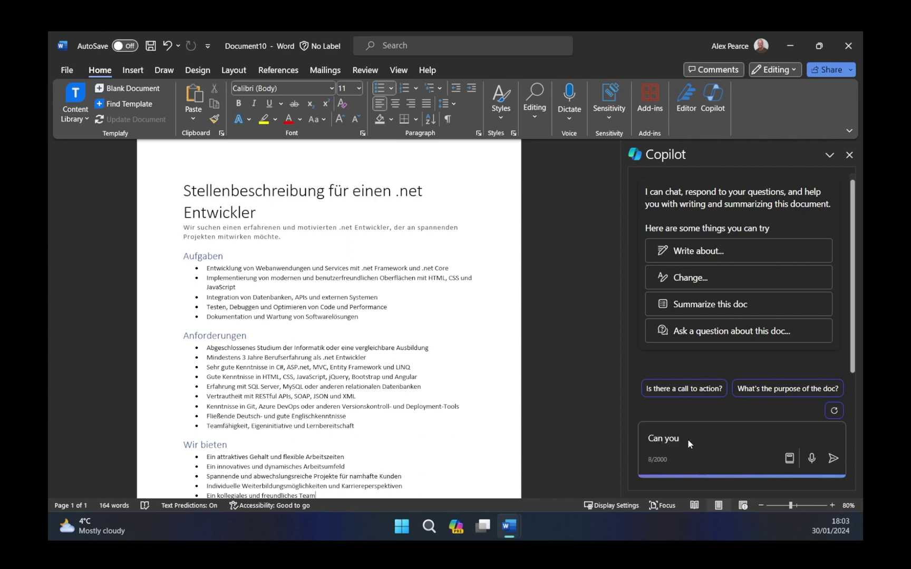
{"action": "type", "text": "tell me about this document in "}
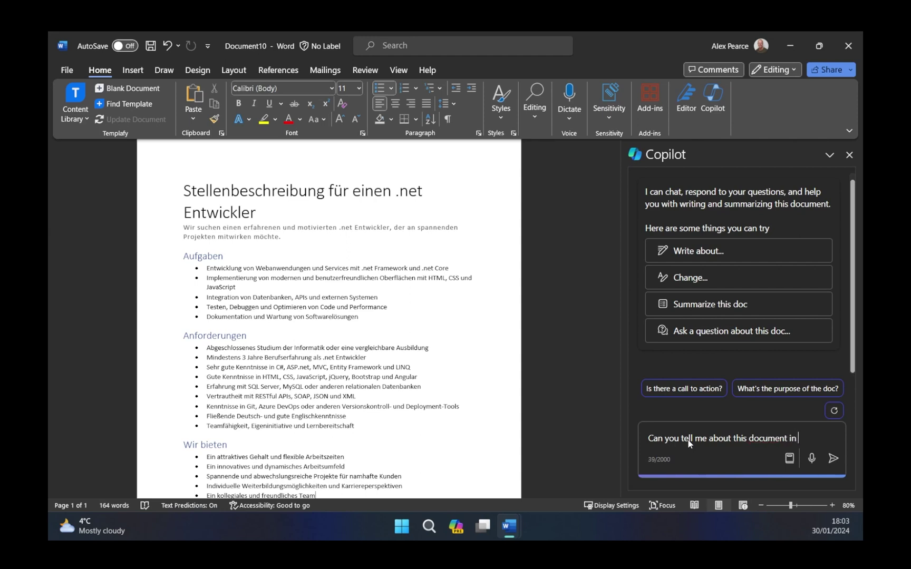
{"action": "type", "text": "english"}
{"action": "left_click", "coordinate": [833, 458]}
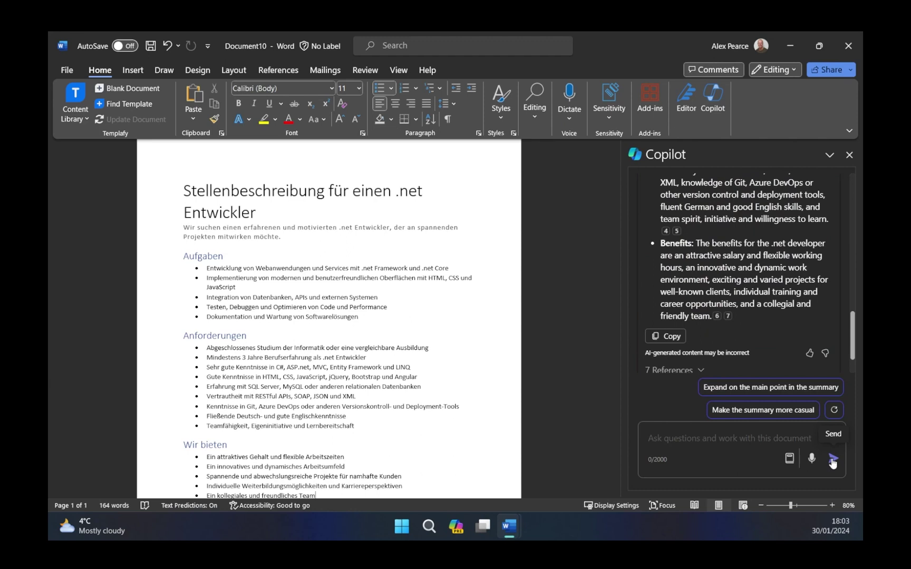
- Read through Copilot's English summary covering the job's requirements and benefits
{"action": "scroll", "coordinate": [746, 309], "scroll_direction": "up", "scroll_amount": 2}
{"action": "scroll", "coordinate": [746, 309], "scroll_direction": "up", "scroll_amount": 5}
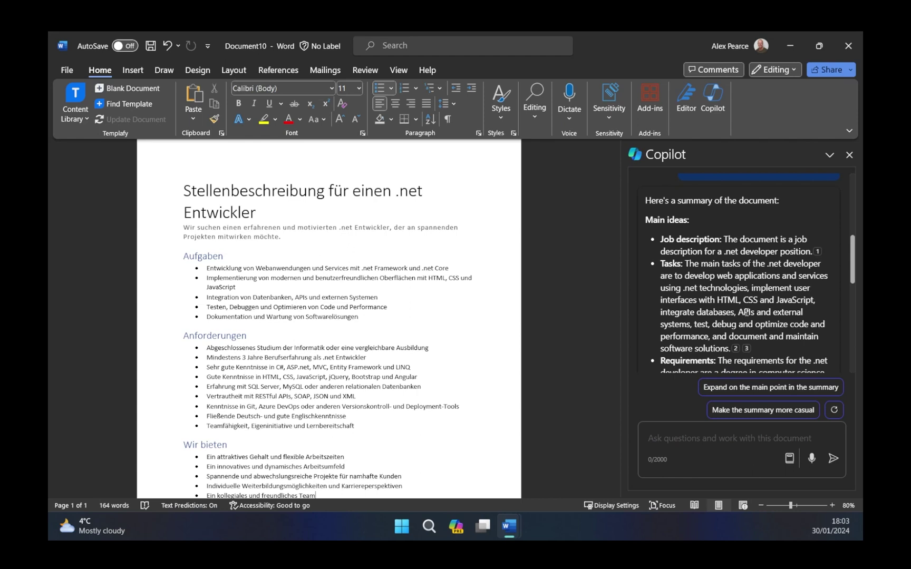
{"action": "scroll", "coordinate": [743, 312], "scroll_direction": "down", "scroll_amount": 1}
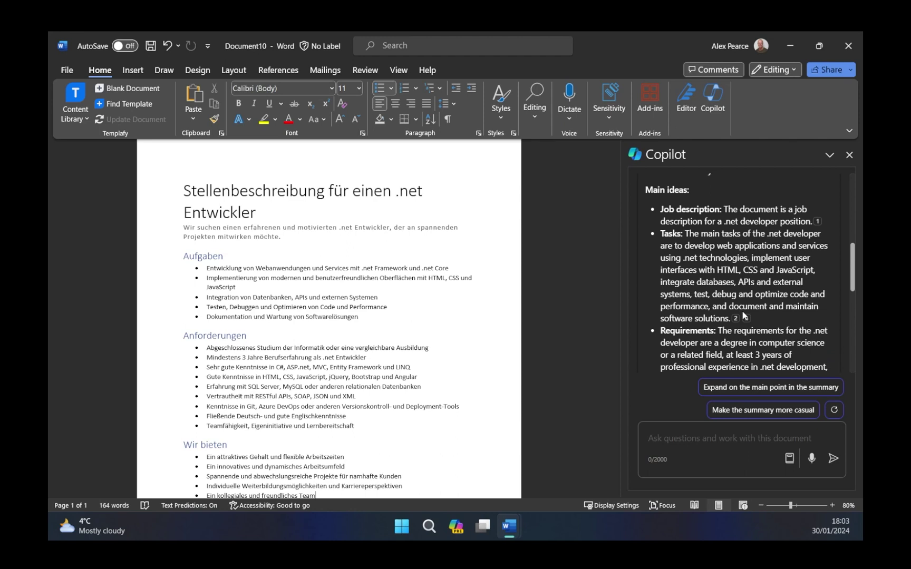
{"action": "scroll", "coordinate": [743, 315], "scroll_direction": "down", "scroll_amount": 2}
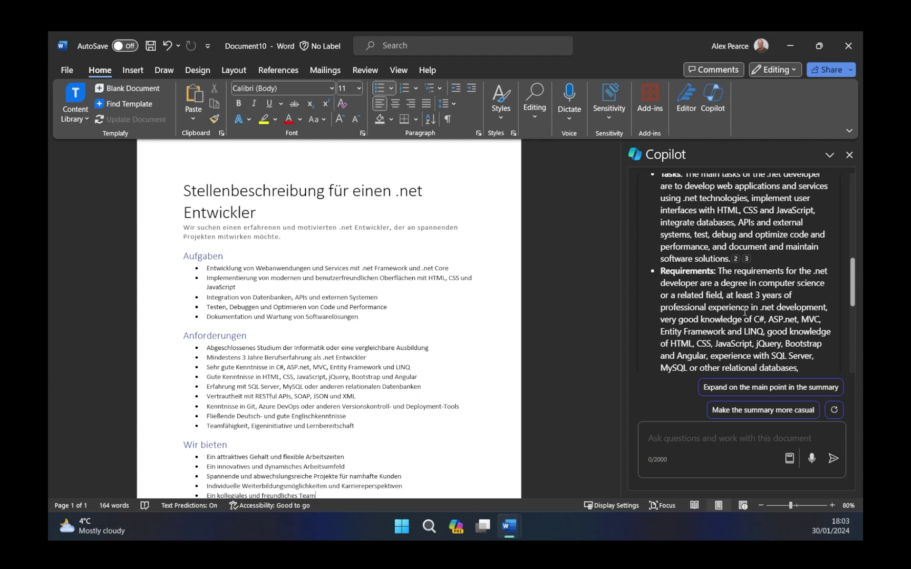
{"action": "scroll", "coordinate": [743, 312], "scroll_direction": "down", "scroll_amount": 5}
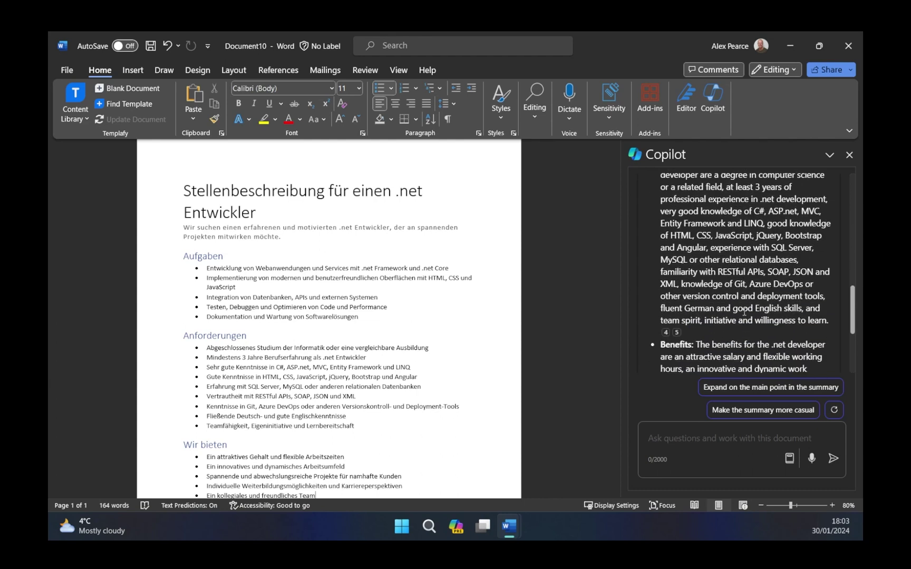
{"action": "scroll", "coordinate": [743, 312], "scroll_direction": "down", "scroll_amount": 1}
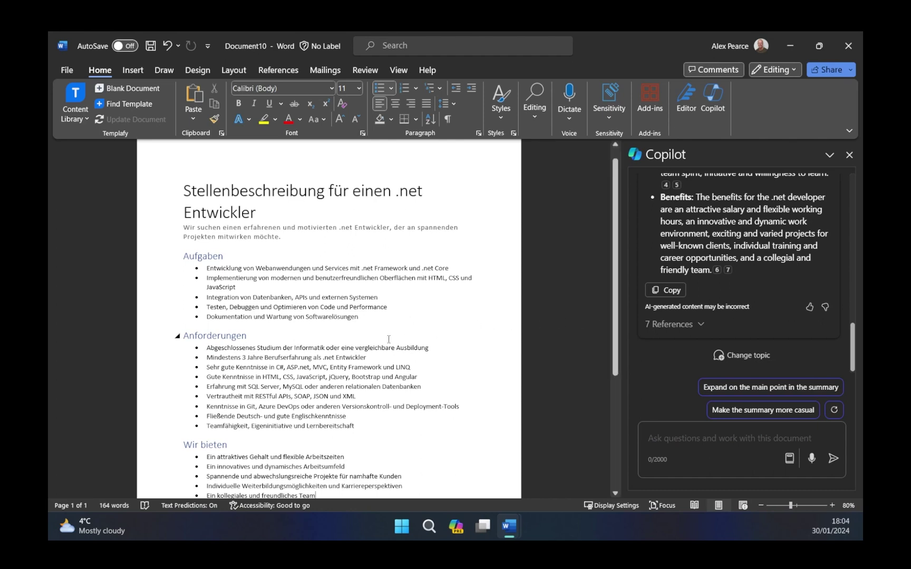
- Ask Copilot 'Can you translate this document into english' and review the translation
{"action": "left_click", "coordinate": [713, 439]}
{"action": "type", "text": "Can y"}
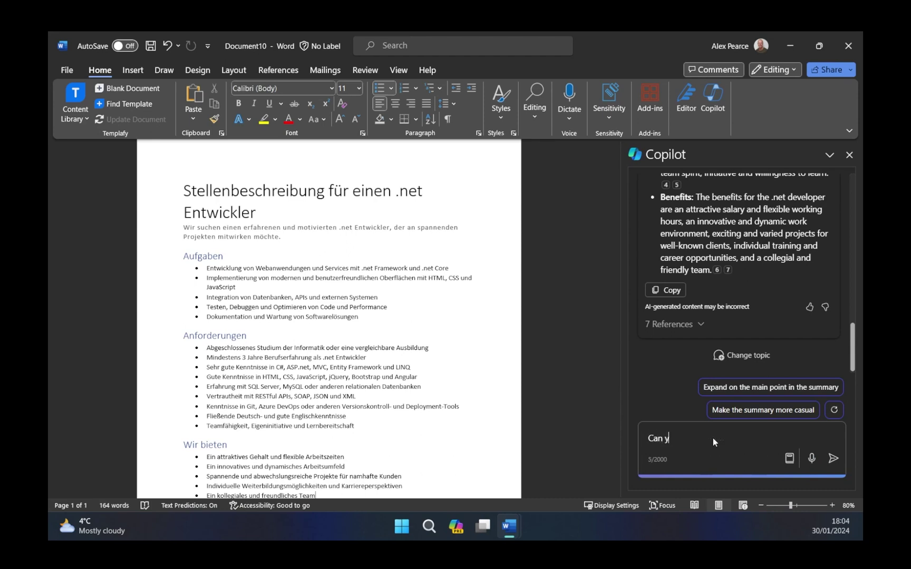
{"action": "type", "text": "ou translate this document into english"}
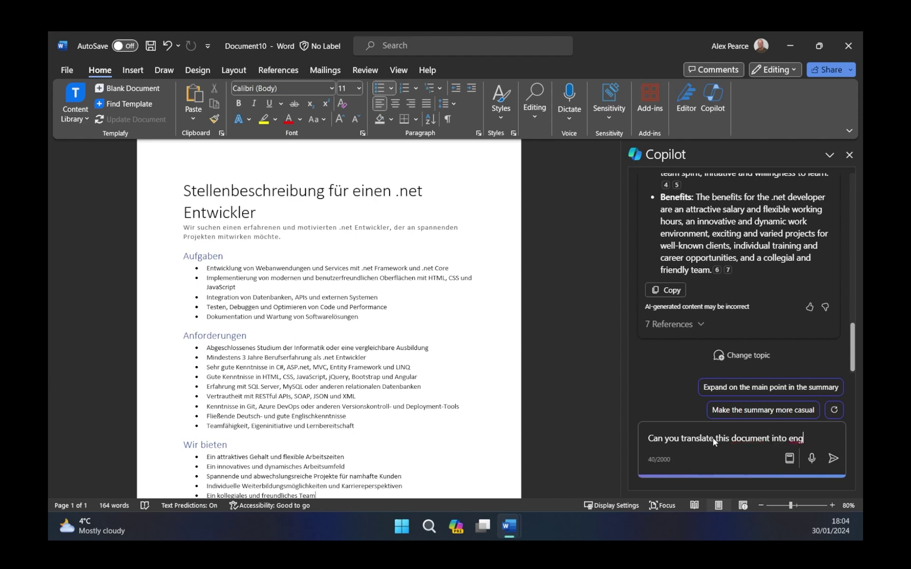
{"action": "left_click", "coordinate": [833, 458]}
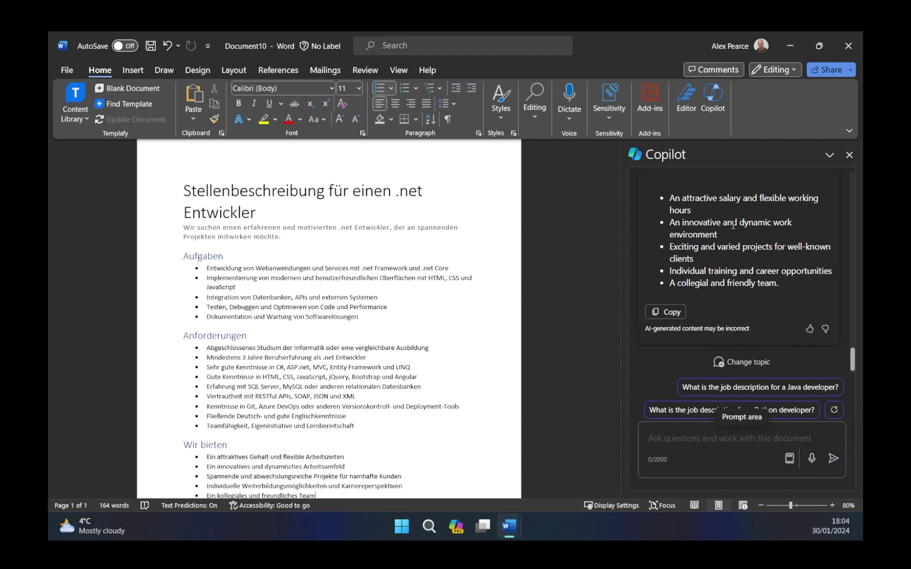
{"action": "scroll", "coordinate": [740, 257], "scroll_direction": "up", "scroll_amount": 1}
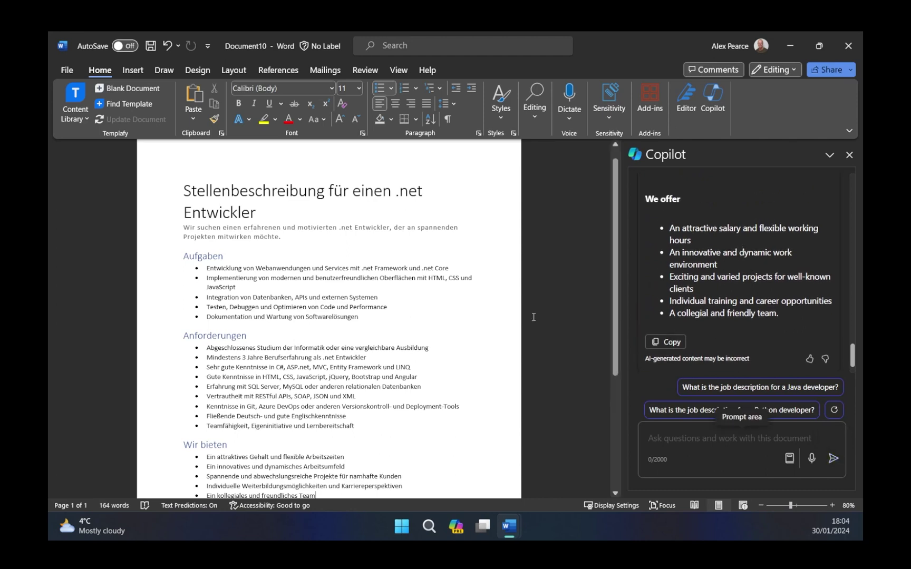
{"action": "scroll", "coordinate": [785, 297], "scroll_direction": "up", "scroll_amount": 2}
{"action": "scroll", "coordinate": [771, 304], "scroll_direction": "up", "scroll_amount": 4}
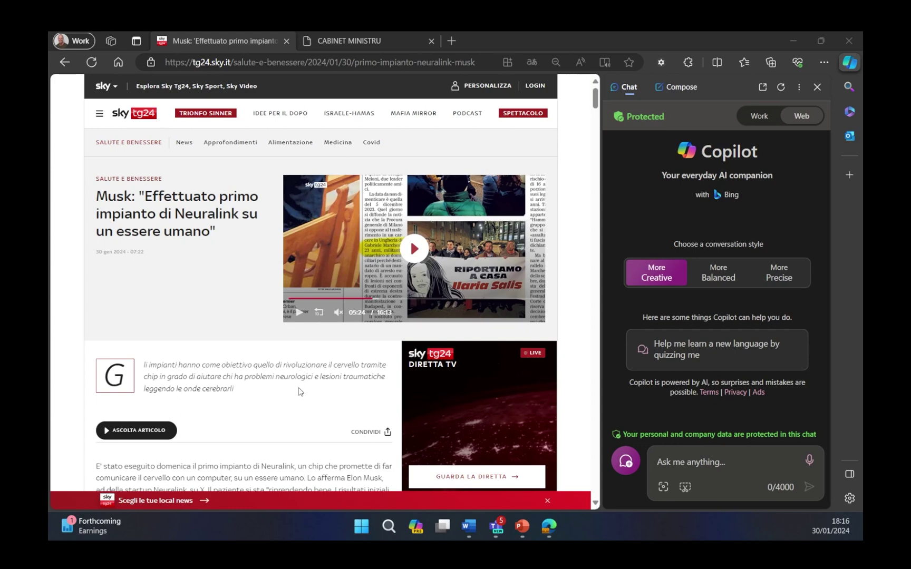
{"action": "scroll", "coordinate": [300, 391], "scroll_direction": "down", "scroll_amount": 3}
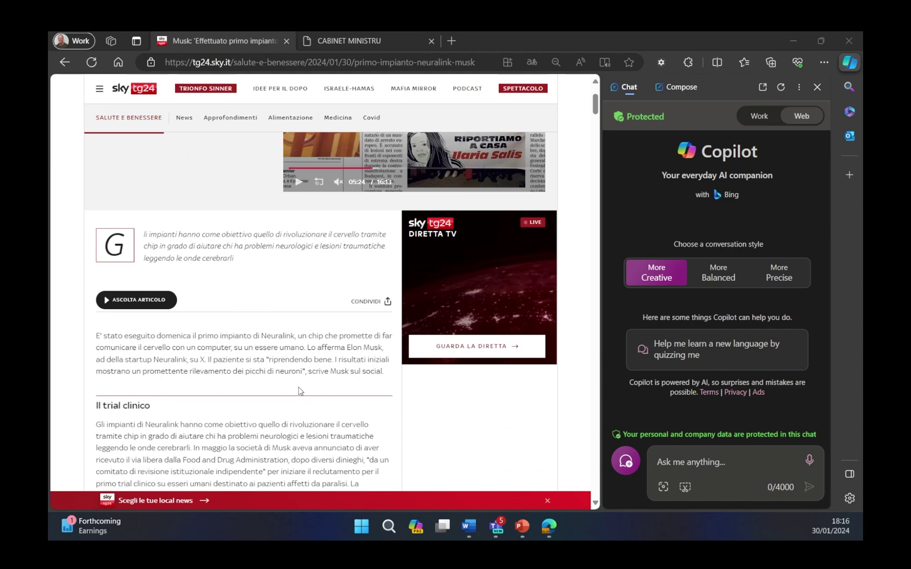
{"action": "scroll", "coordinate": [298, 391], "scroll_direction": "up", "scroll_amount": 3}
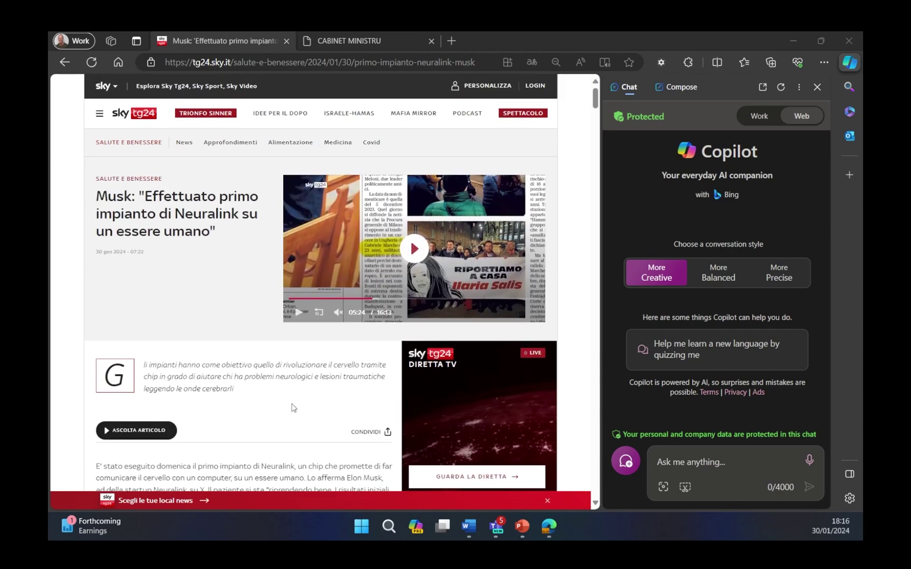
{"action": "left_click", "coordinate": [741, 469]}
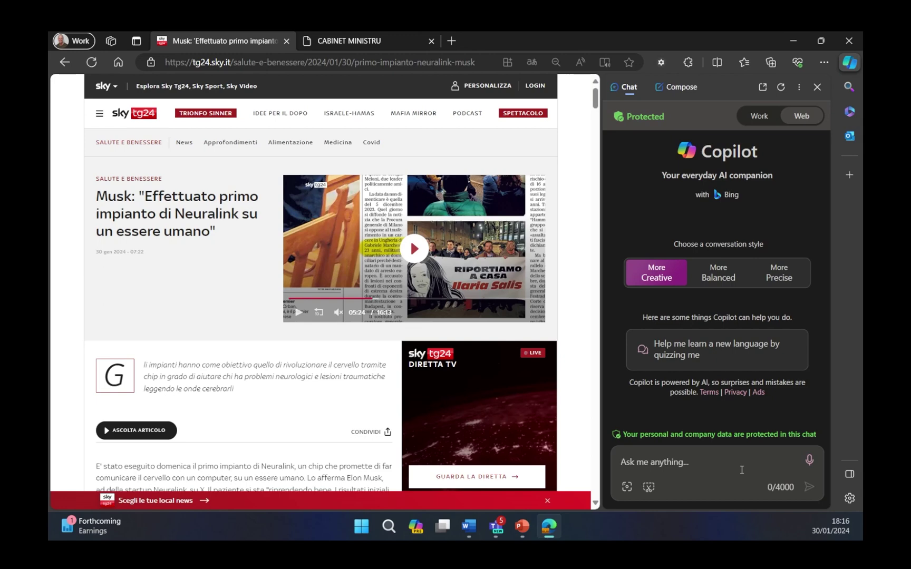
- Get Copilot's English summary of the Neuralink article, then switch to the CABINET MINISTRU PDF
{"action": "type", "text": "Can you give me a summary of "}
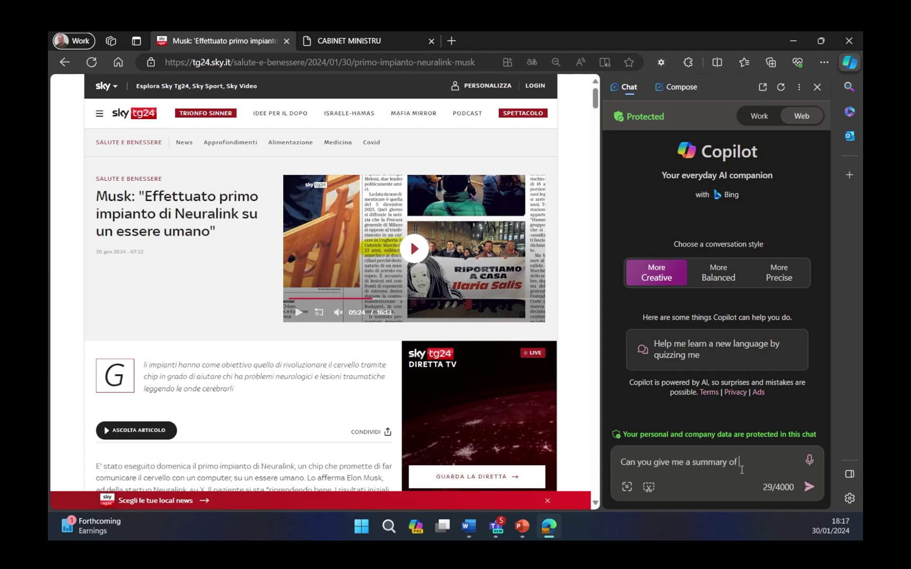
{"action": "type", "text": "this page in english"}
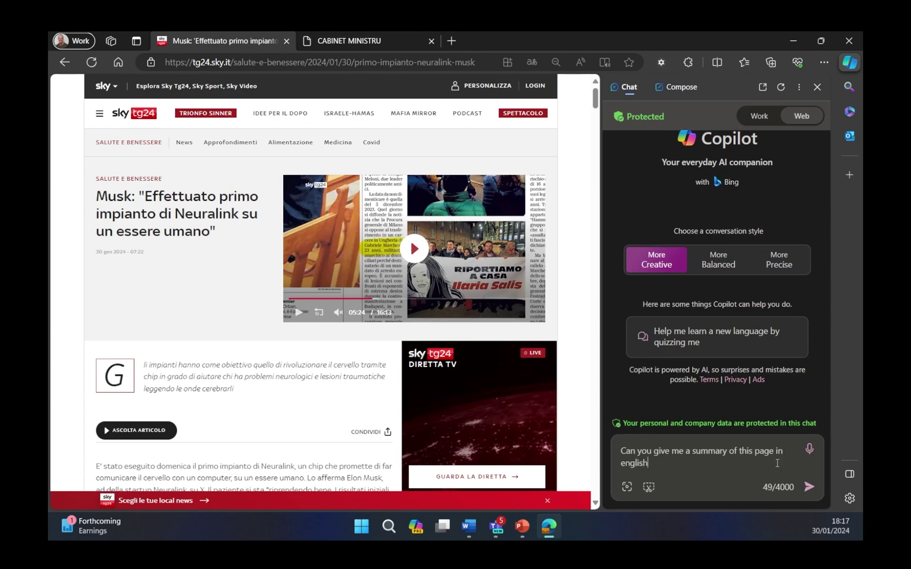
{"action": "left_click", "coordinate": [808, 488]}
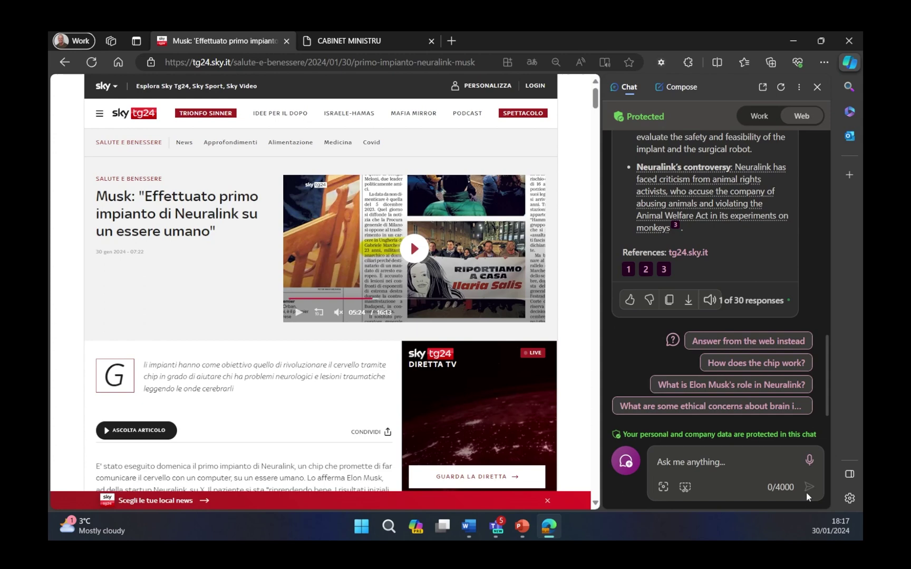
{"action": "left_click", "coordinate": [379, 43]}
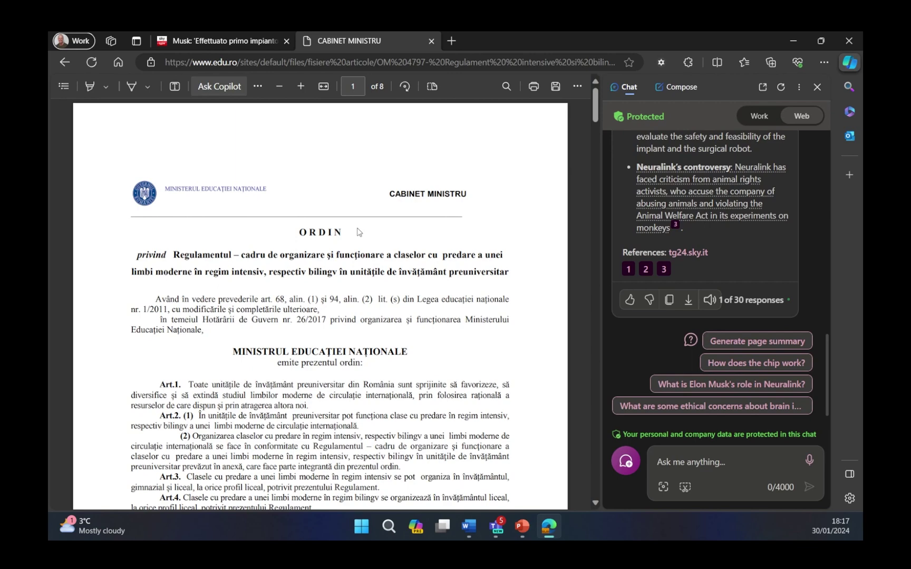
- In a fresh Copilot chat, request and read an English summary of the CABINET MINISTRU order
{"action": "left_click", "coordinate": [785, 84]}
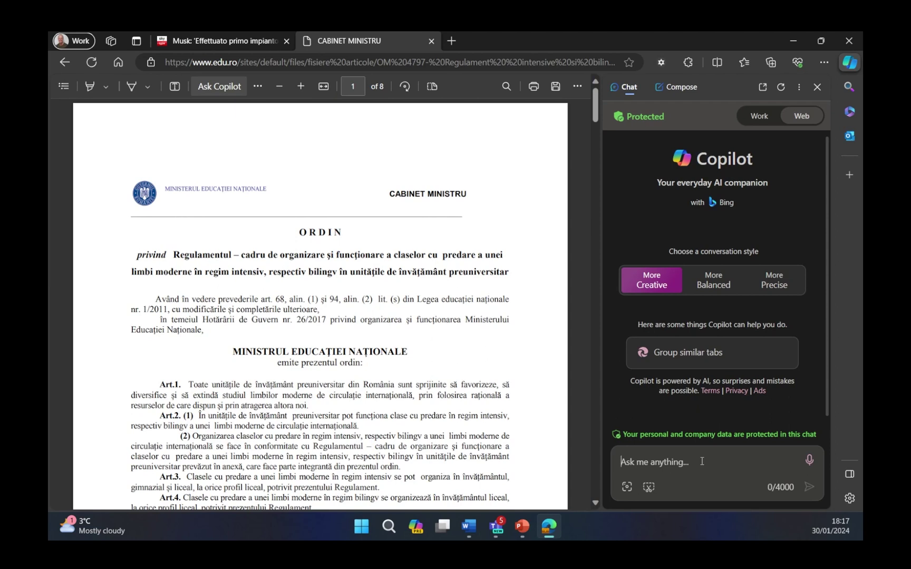
{"action": "type", "text": "c"}
{"action": "type", "text": "an you s"}
{"action": "type", "text": "ummarise this"}
{"action": "type", "text": " document "}
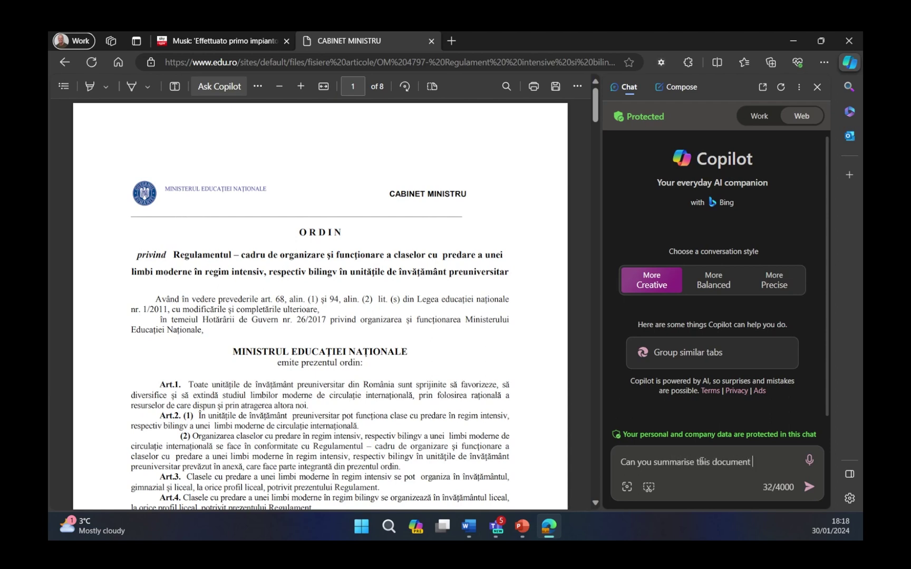
{"action": "type", "text": "for me in english"}
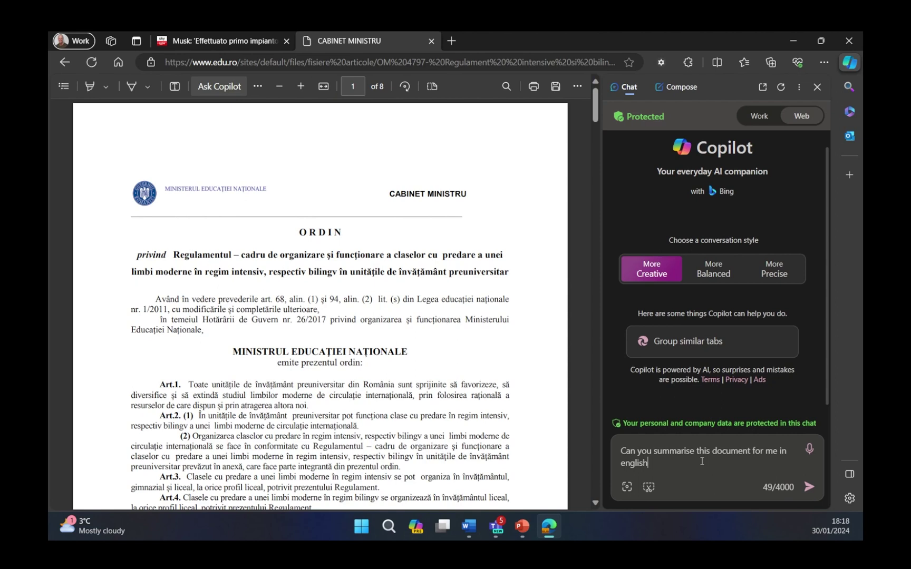
{"action": "left_click", "coordinate": [810, 488]}
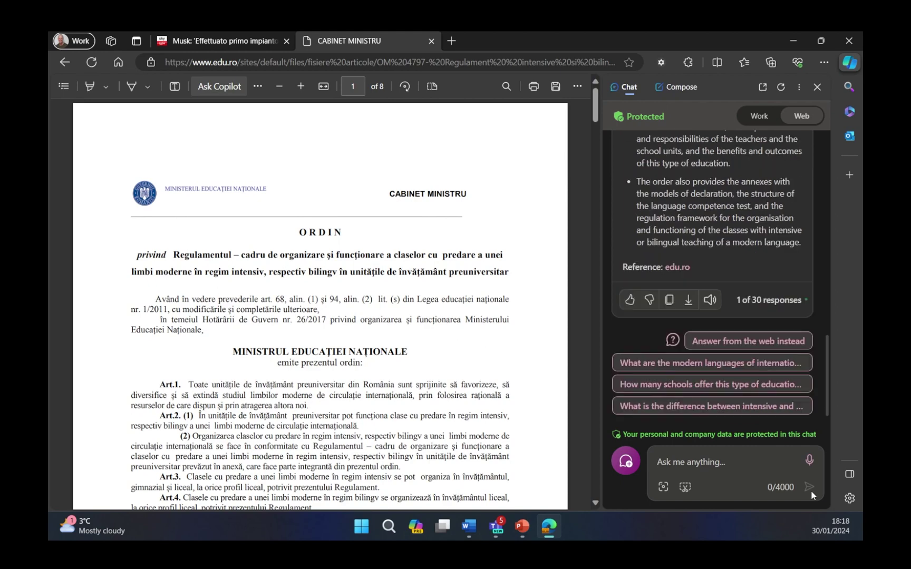
{"action": "scroll", "coordinate": [762, 290], "scroll_direction": "up", "scroll_amount": 10}
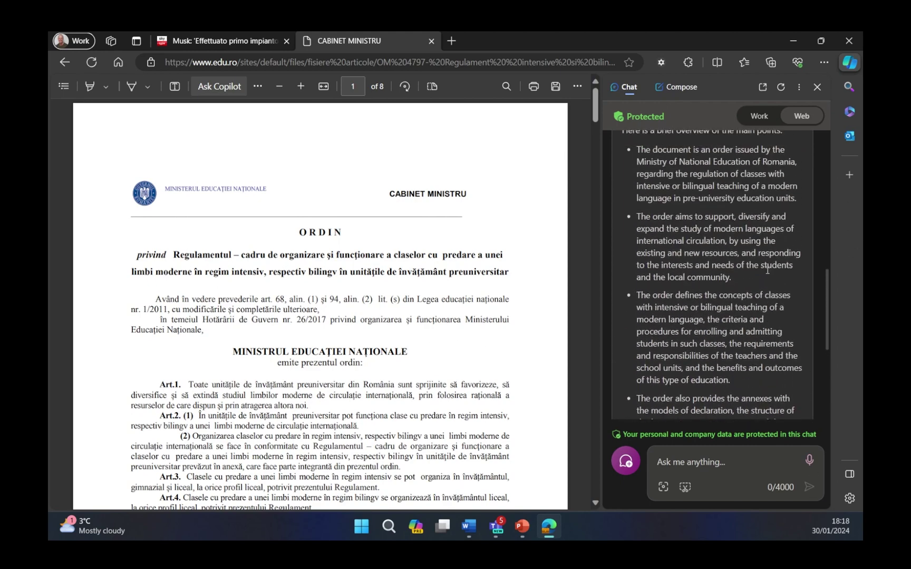
{"action": "scroll", "coordinate": [762, 291], "scroll_direction": "down", "scroll_amount": 3}
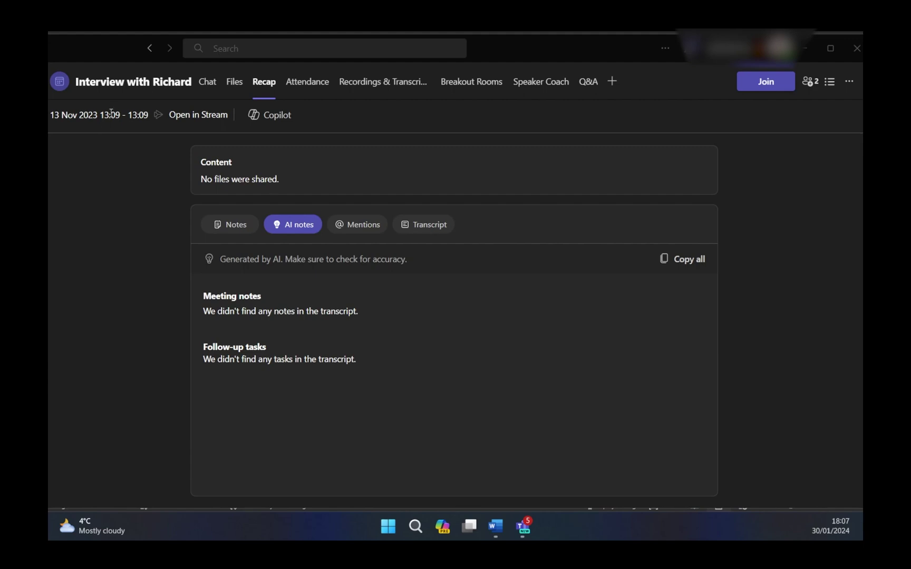
- Open Copilot on the interview meeting's Recap tab to see its Spanish summary
{"action": "left_click", "coordinate": [263, 116]}
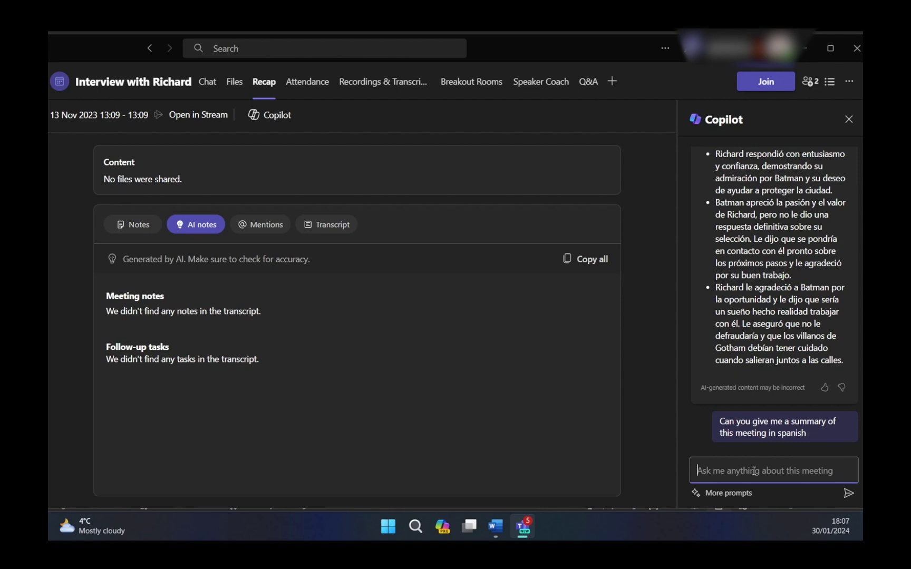
- Ask Teams Copilot for a summary of this meeting in French and read the reply
{"action": "type", "text": "Can "}
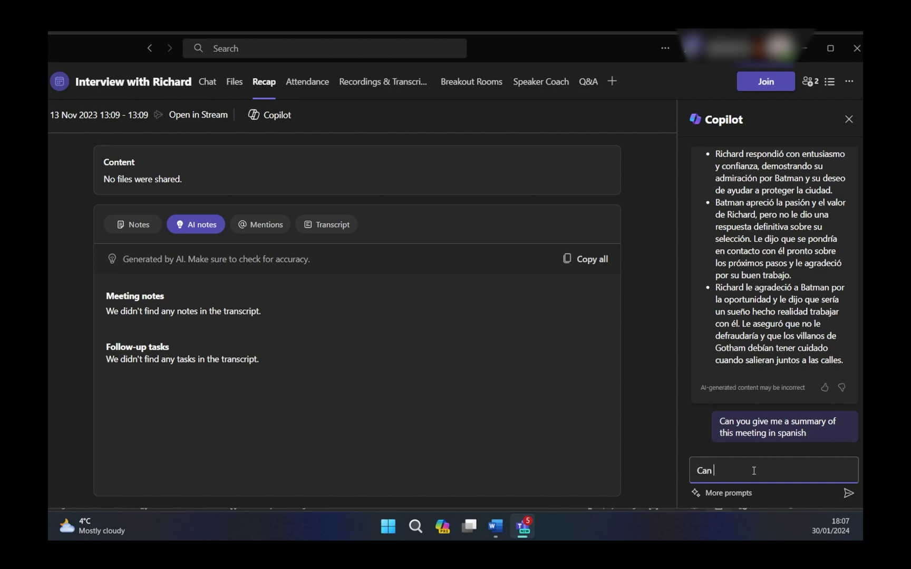
{"action": "type", "text": "you give me a summary ofd thi"}
{"action": "key", "text": "BackSpace"}
{"action": "key", "text": "BackSpace"}
{"action": "key", "text": "BackSpace"}
{"action": "key", "text": "BackSpace"}
{"action": "key", "text": "BackSpace"}
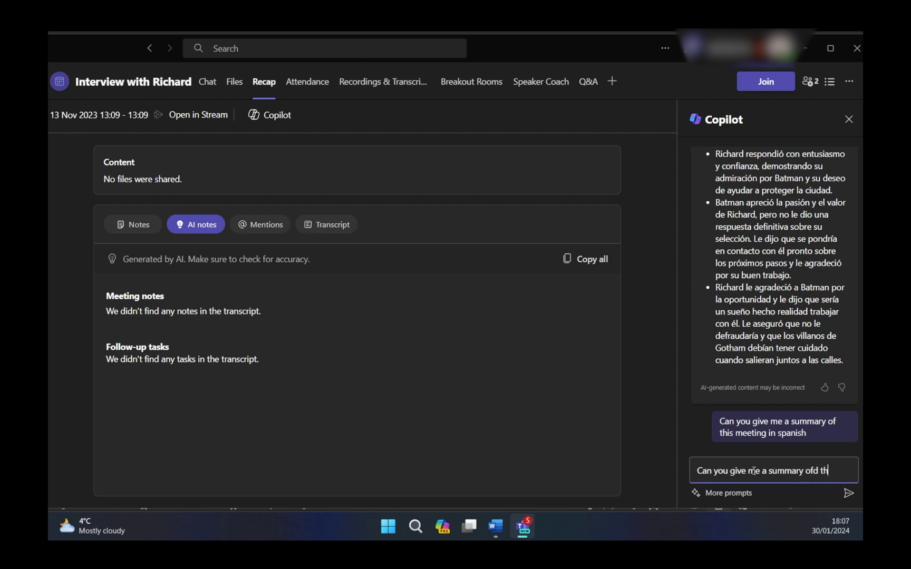
{"action": "type", "text": "this meeting"}
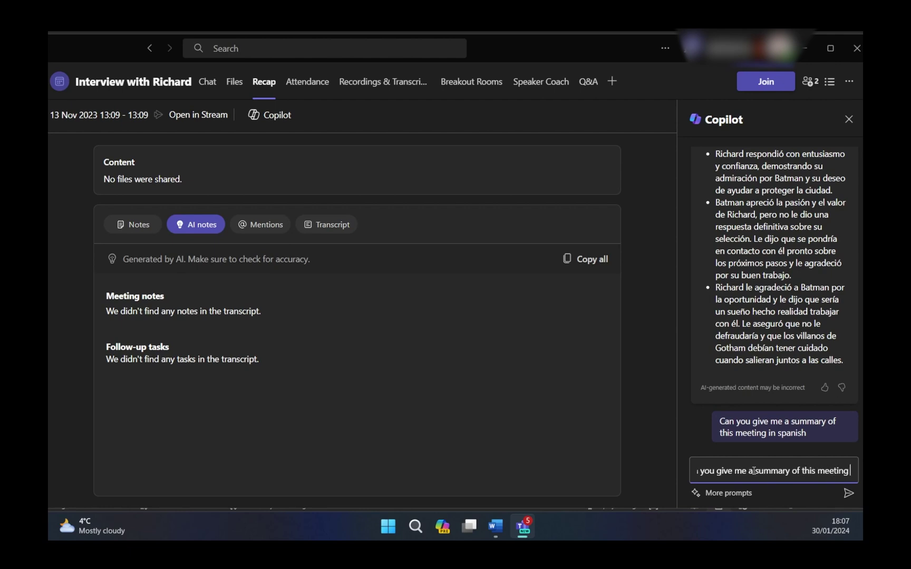
{"action": "type", "text": " in srench"}
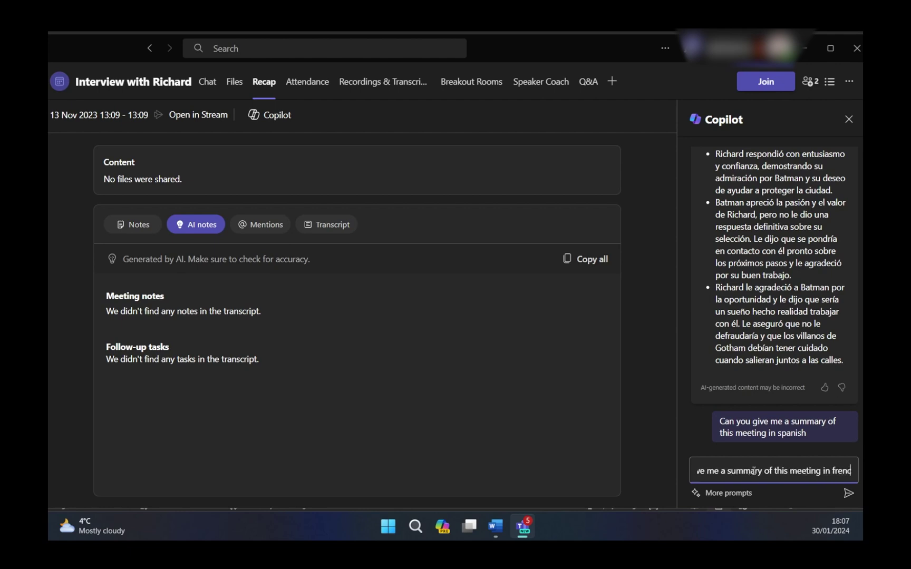
{"action": "left_click", "coordinate": [849, 493]}
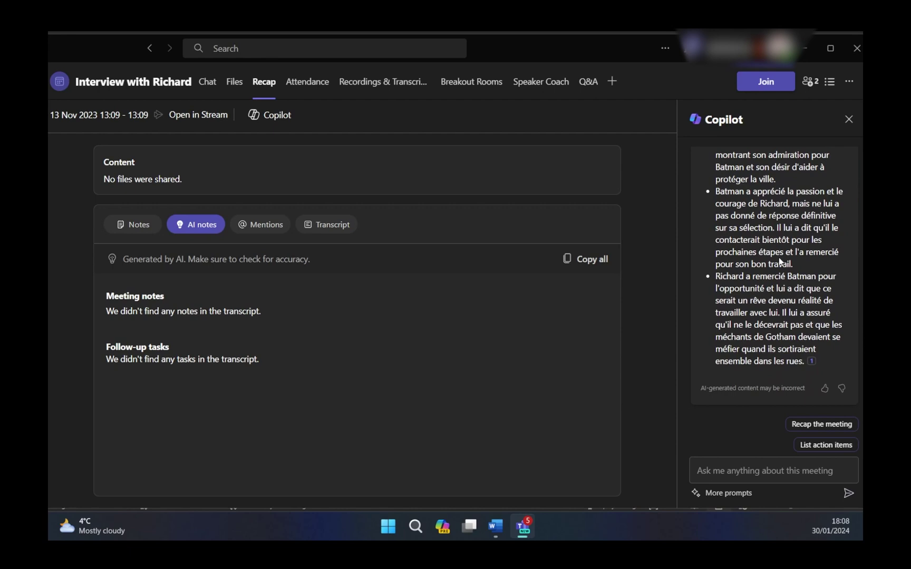
{"action": "scroll", "coordinate": [778, 257], "scroll_direction": "up", "scroll_amount": 3}
{"action": "scroll", "coordinate": [782, 301], "scroll_direction": "up", "scroll_amount": 2}
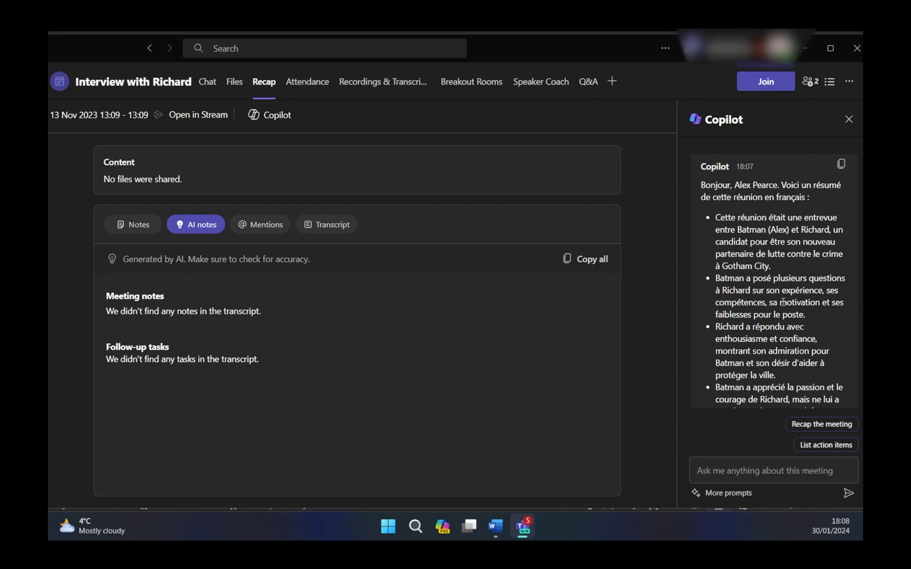
{"action": "scroll", "coordinate": [820, 331], "scroll_direction": "down", "scroll_amount": 4}
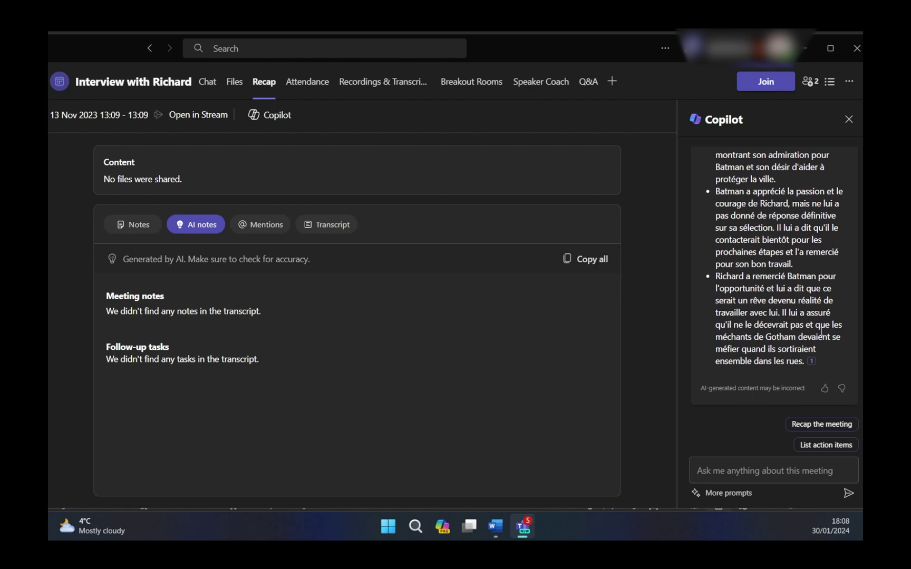
{"action": "scroll", "coordinate": [815, 337], "scroll_direction": "up", "scroll_amount": 4}
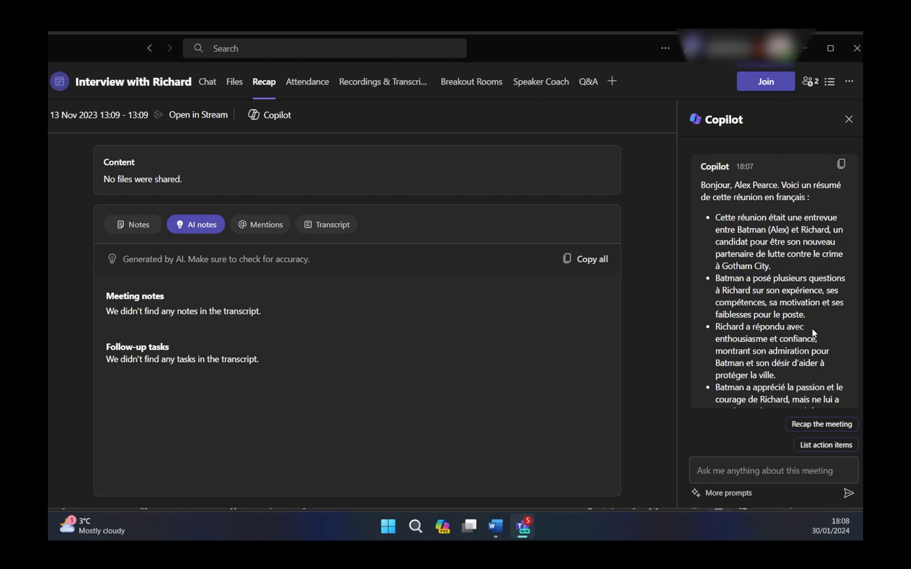
{"action": "scroll", "coordinate": [815, 337], "scroll_direction": "down", "scroll_amount": 4}
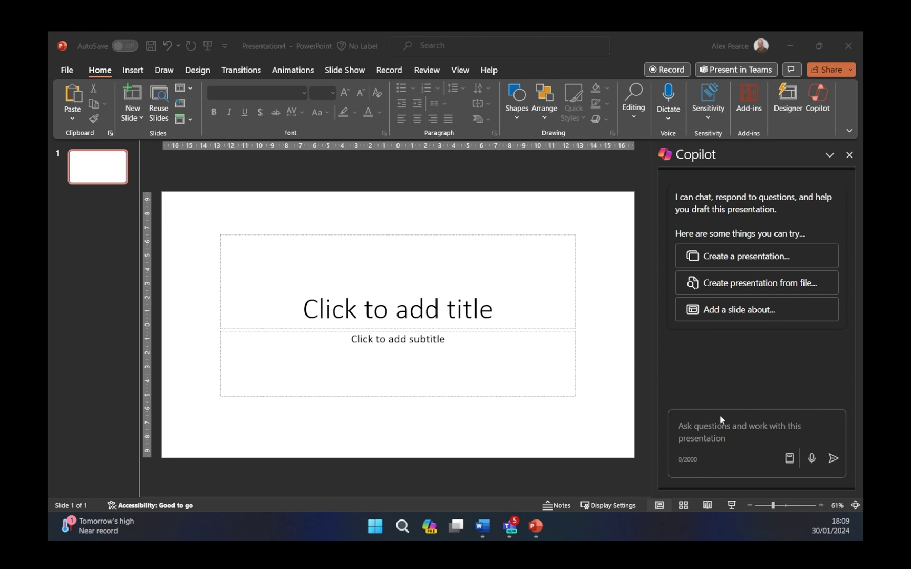
- Ask PowerPoint Copilot to 'create a presentation on the NFL superbowl in spanish'
{"action": "left_click", "coordinate": [759, 434]}
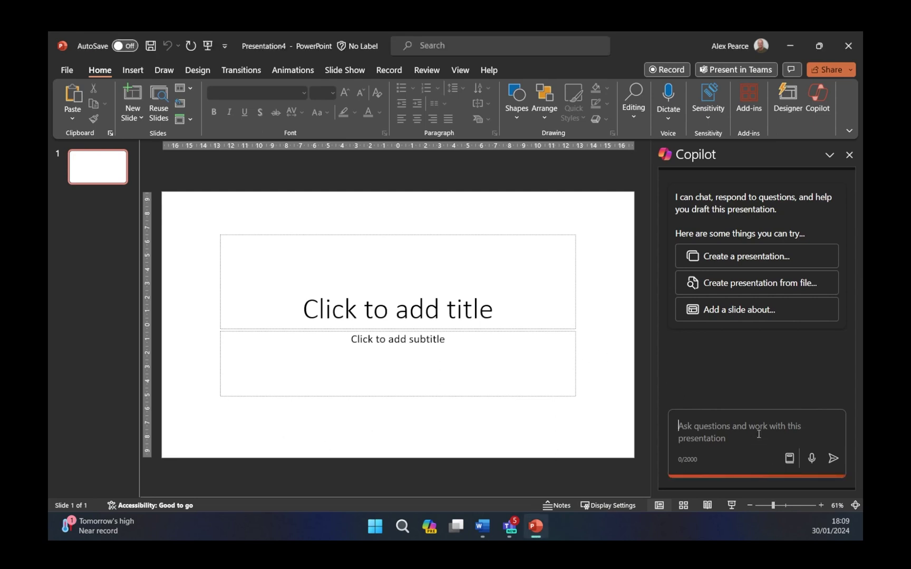
{"action": "type", "text": "can y"}
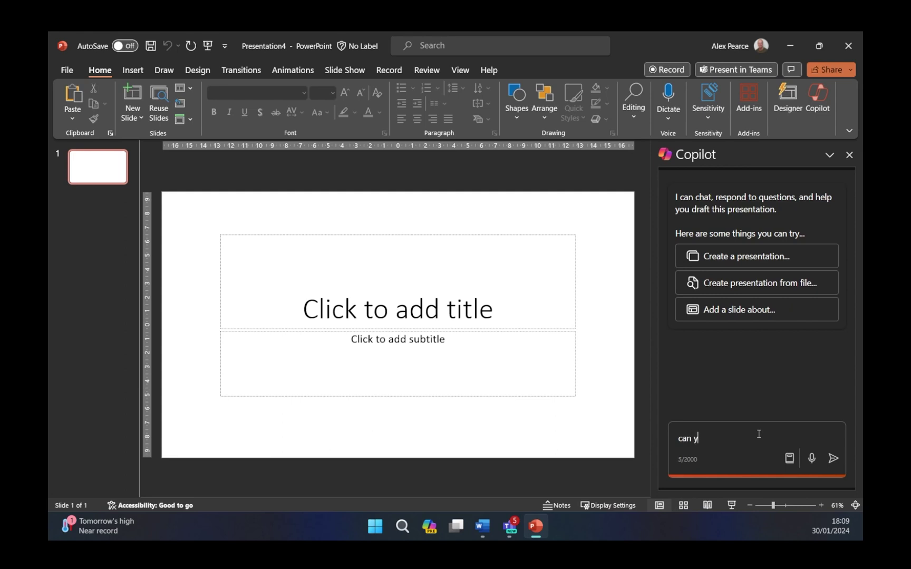
{"action": "type", "text": "ou create"}
{"action": "key", "text": "BackSpace"}
{"action": "key", "text": "BackSpace"}
{"action": "key", "text": "BackSpace"}
{"action": "type", "text": "eate a presentation on the NFL super"}
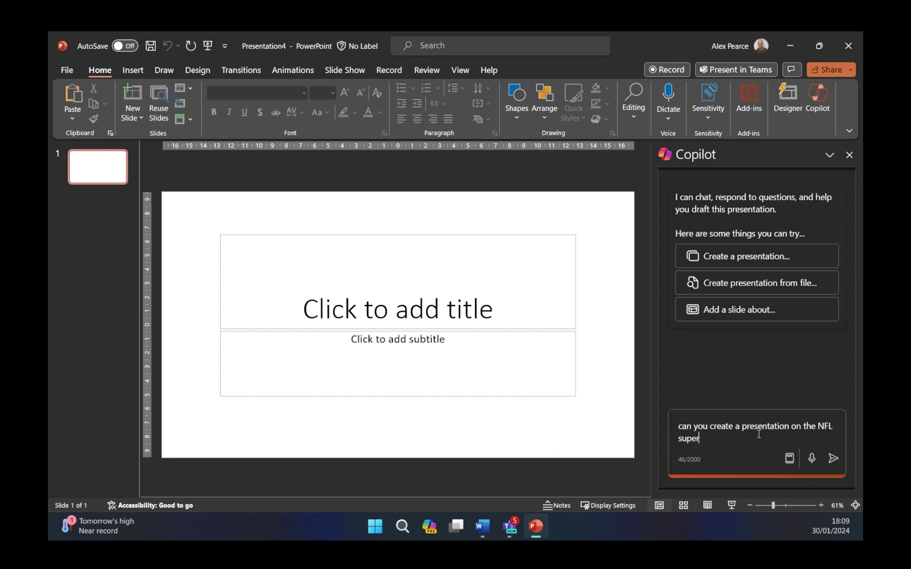
{"action": "type", "text": "bowl in spanish"}
{"action": "left_click", "coordinate": [833, 458]}
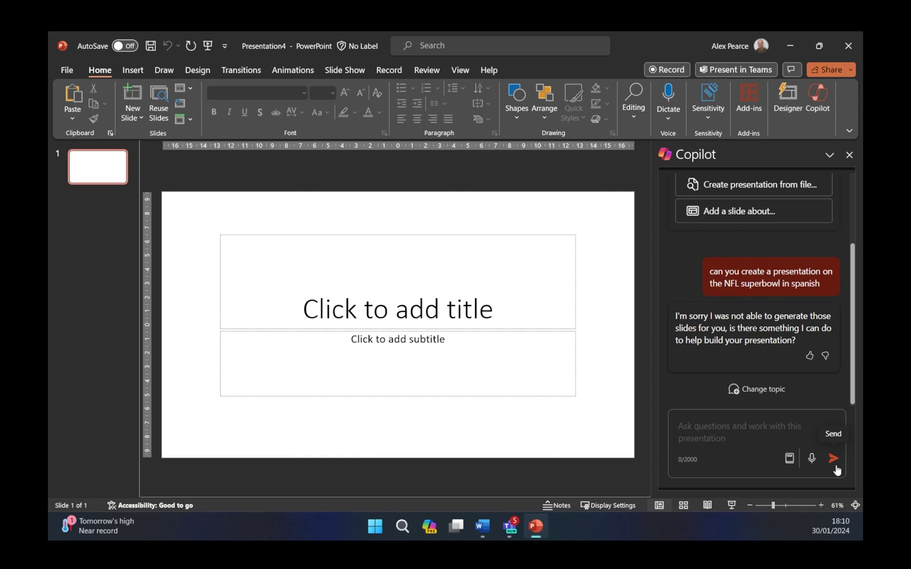
- Send Copilot 'can you create a presentation on the NFL superbowl' to build the deck
{"action": "left_click", "coordinate": [762, 428]}
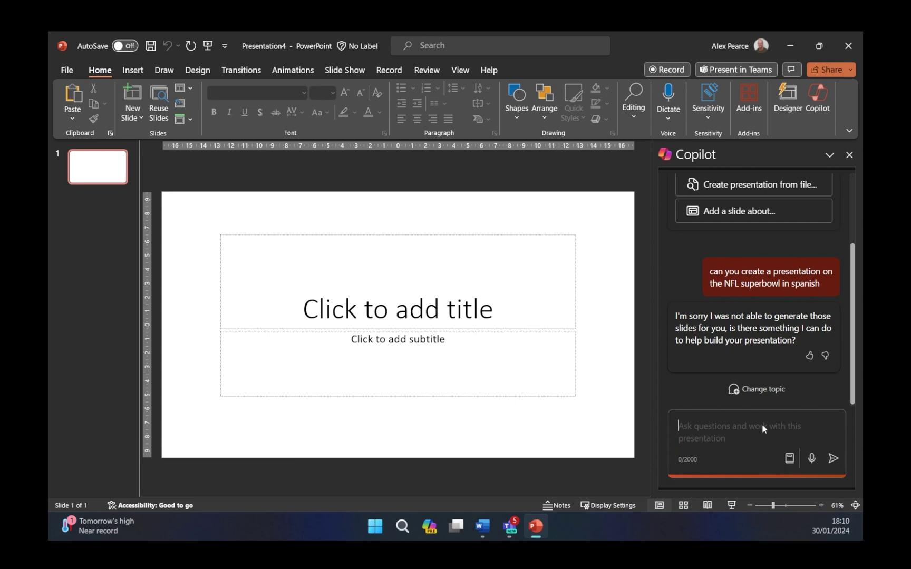
{"action": "type", "text": "can yo"}
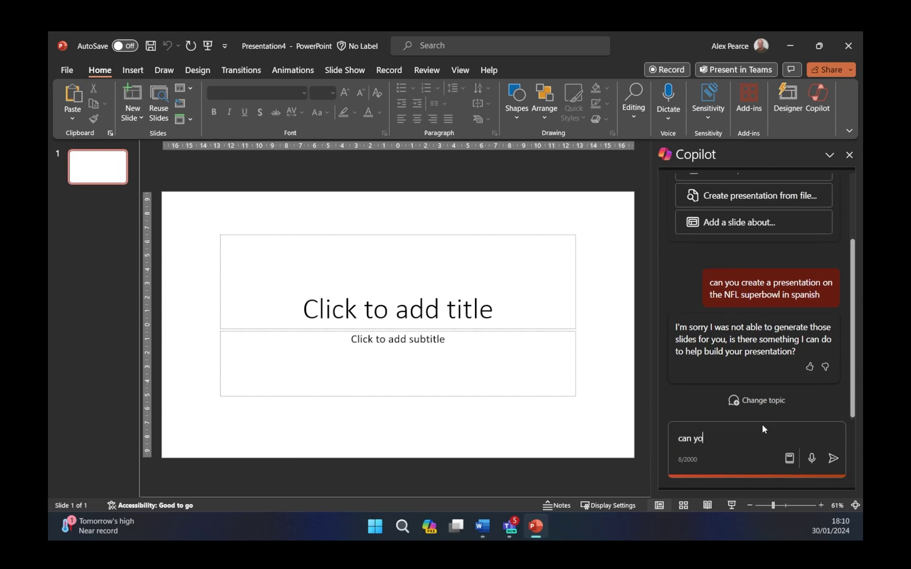
{"action": "type", "text": "u create a presentation on the NFL "}
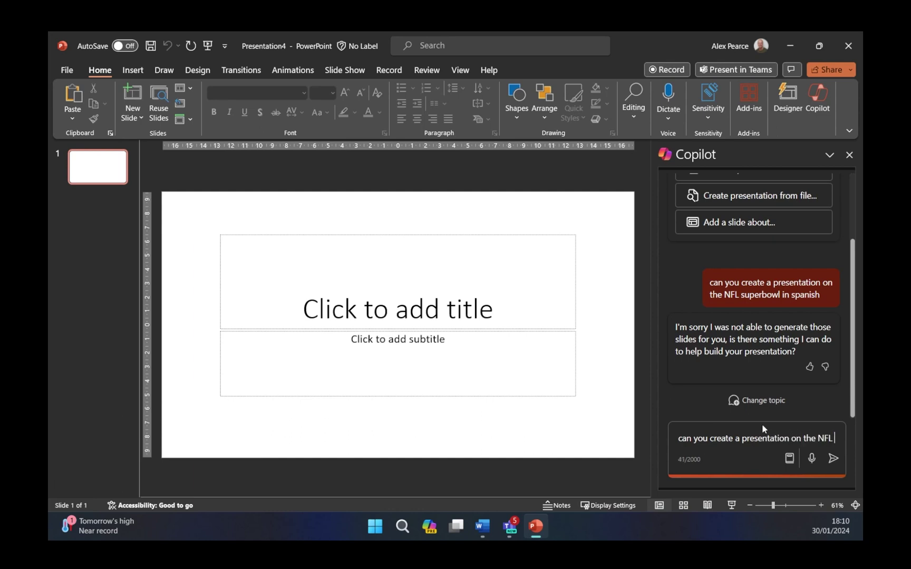
{"action": "type", "text": "supwer"}
{"action": "key", "text": "BackSpace"}
{"action": "key", "text": "BackSpace"}
{"action": "key", "text": "BackSpace"}
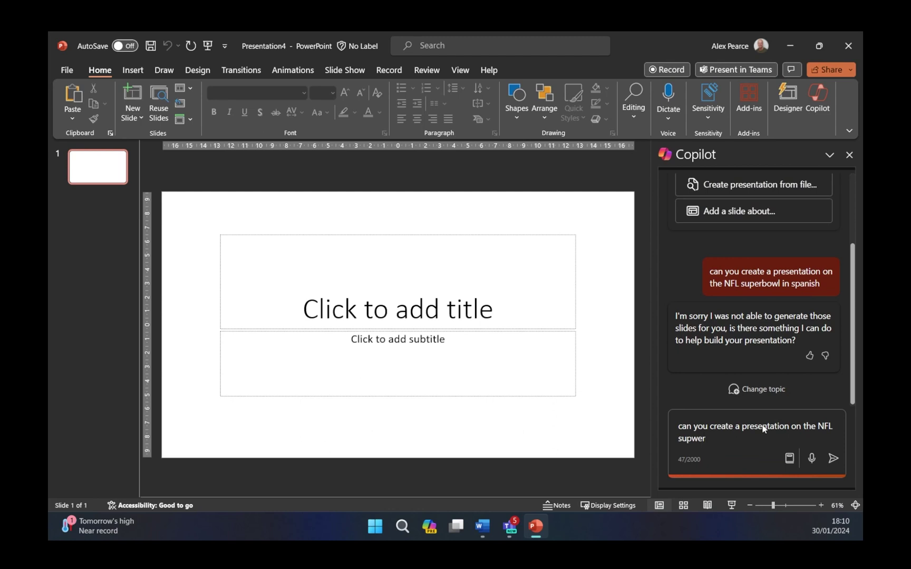
{"action": "type", "text": "er"}
{"action": "key", "text": "Return"}
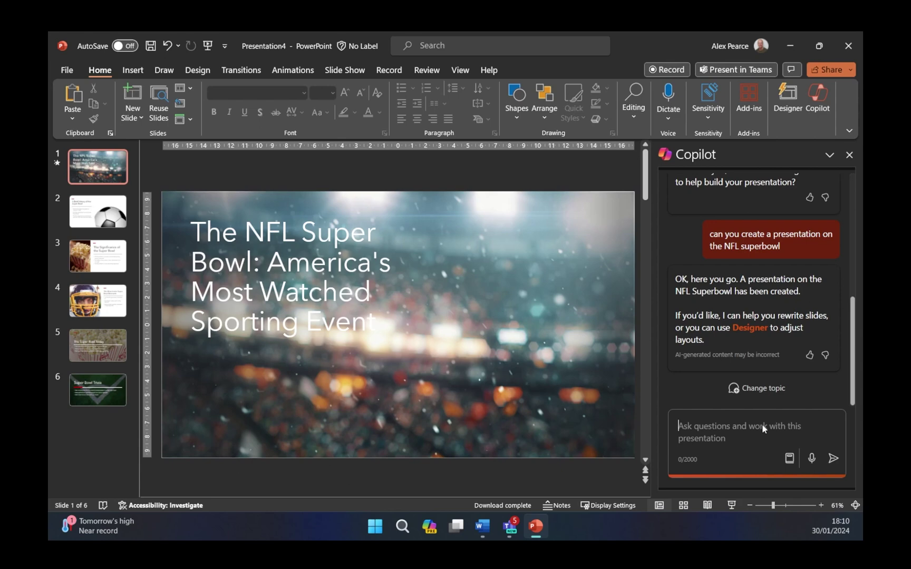
- On slide 5, The Super Bowl Today, ask Copilot 'can you swap this image for a stadium'
{"action": "mouse_move", "coordinate": [513, 242]}
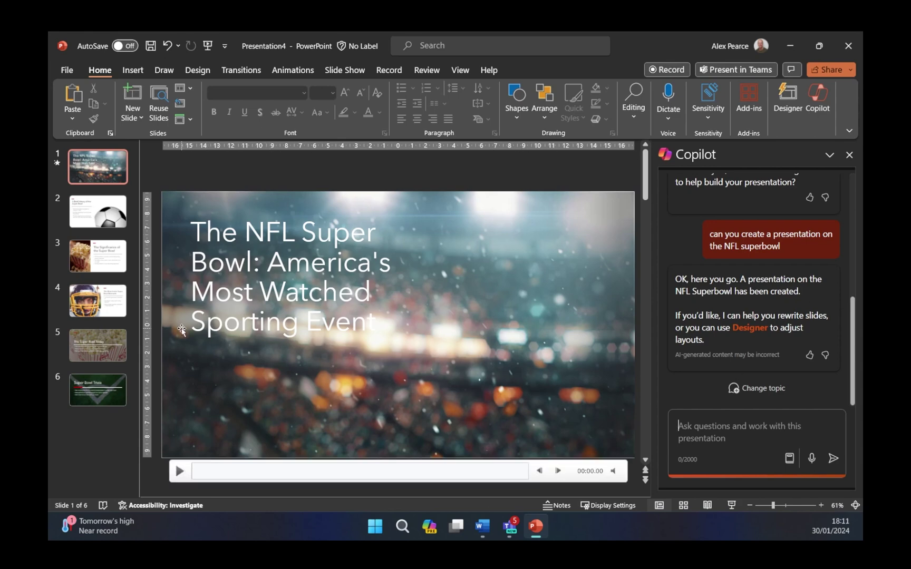
{"action": "left_click", "coordinate": [104, 219]}
{"action": "left_click", "coordinate": [103, 272]}
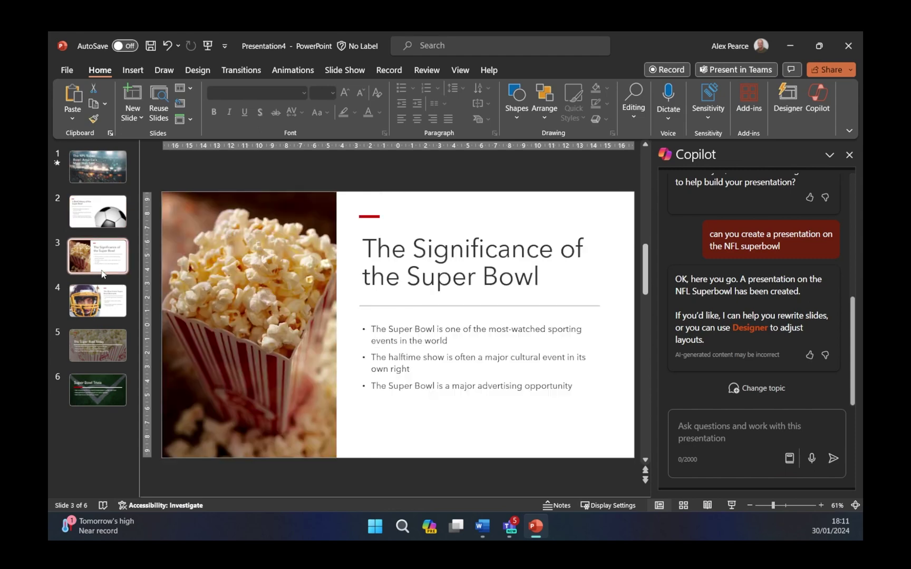
{"action": "left_click", "coordinate": [104, 299]}
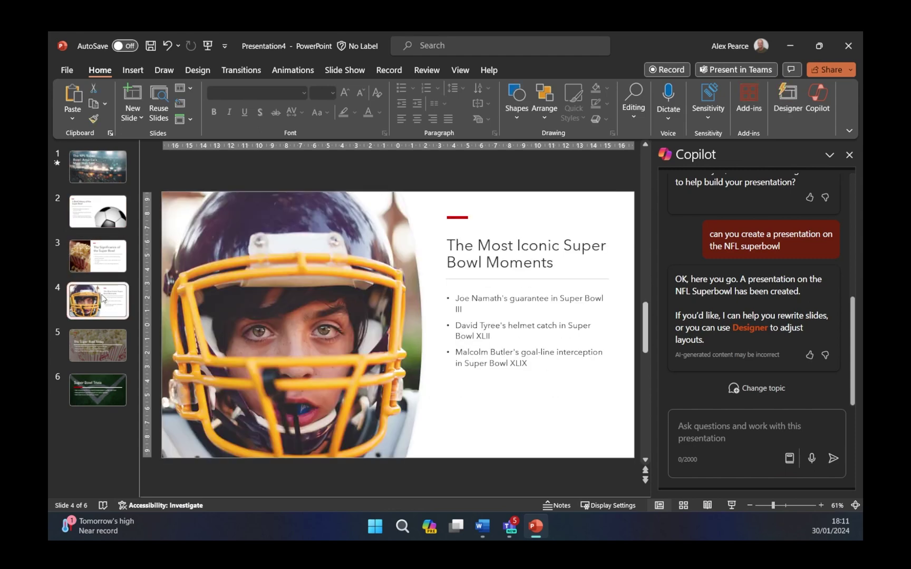
{"action": "left_click", "coordinate": [108, 349]}
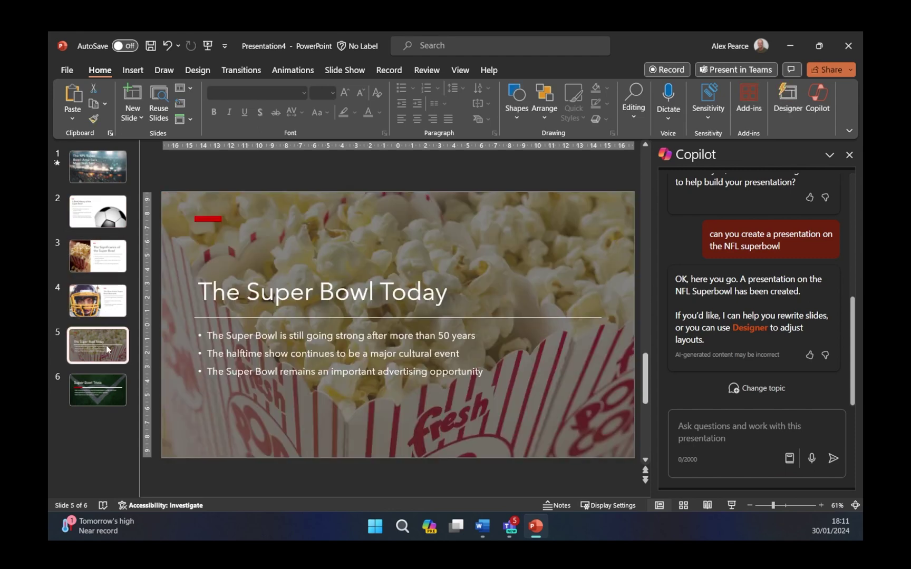
{"action": "left_click", "coordinate": [703, 429]}
{"action": "type", "text": "can "}
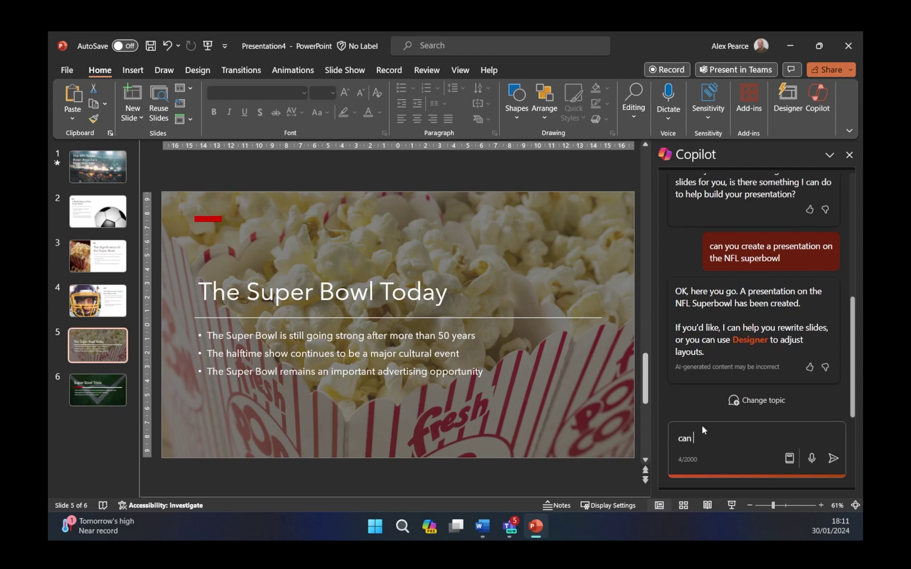
{"action": "type", "text": "you swap this image for a stadium"}
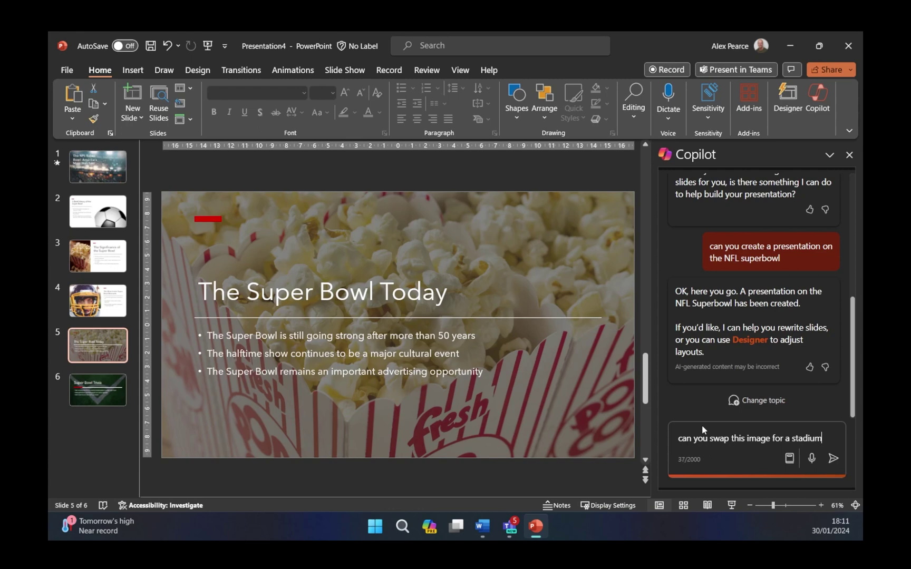
{"action": "key", "text": "Return"}
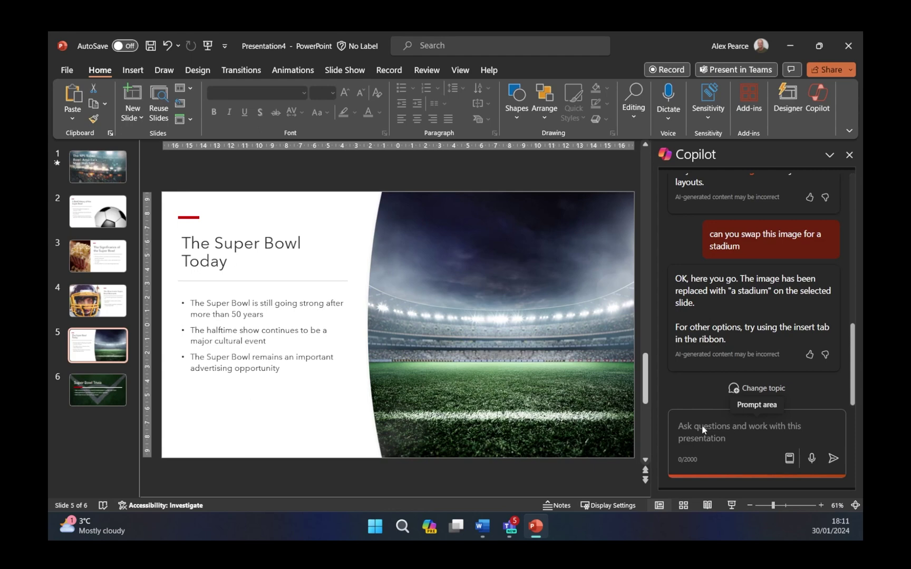
{"action": "type", "text": "can yo"}
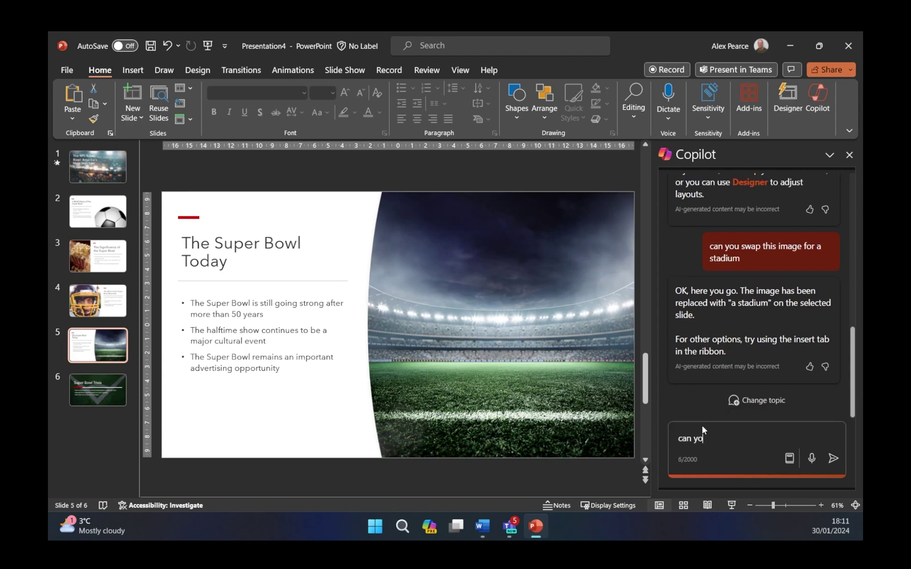
{"action": "type", "text": "u translate this slide into spanish"}
{"action": "key", "text": "Return"}
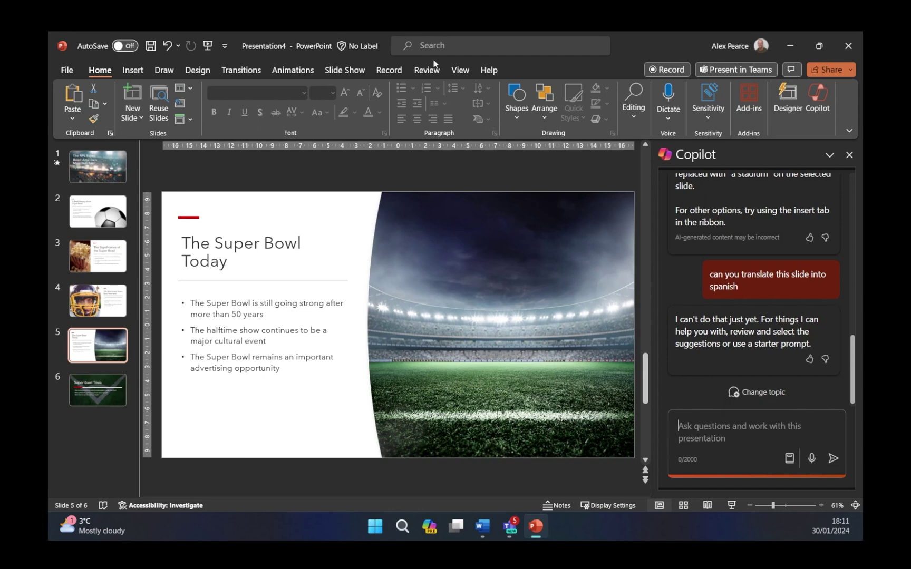
{"action": "left_click", "coordinate": [428, 71]}
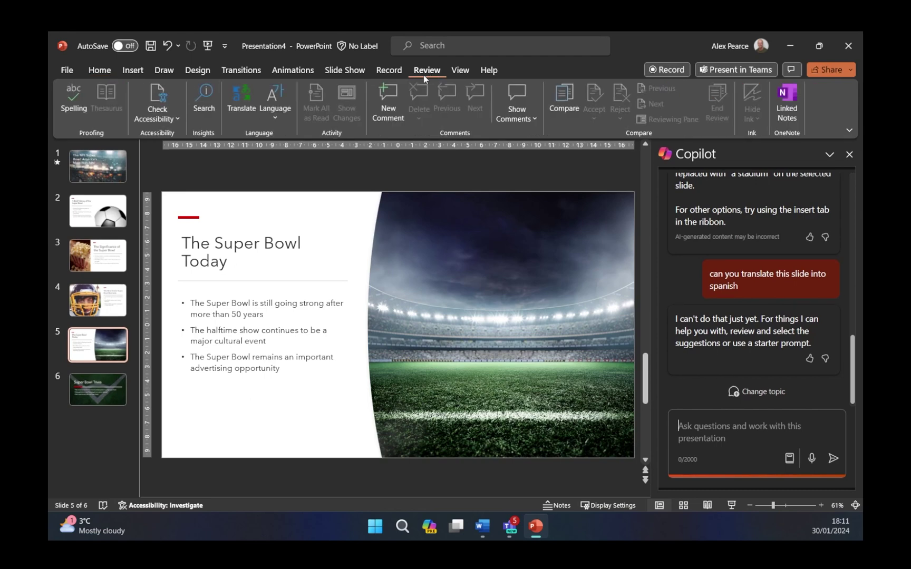
{"action": "left_click", "coordinate": [246, 117]}
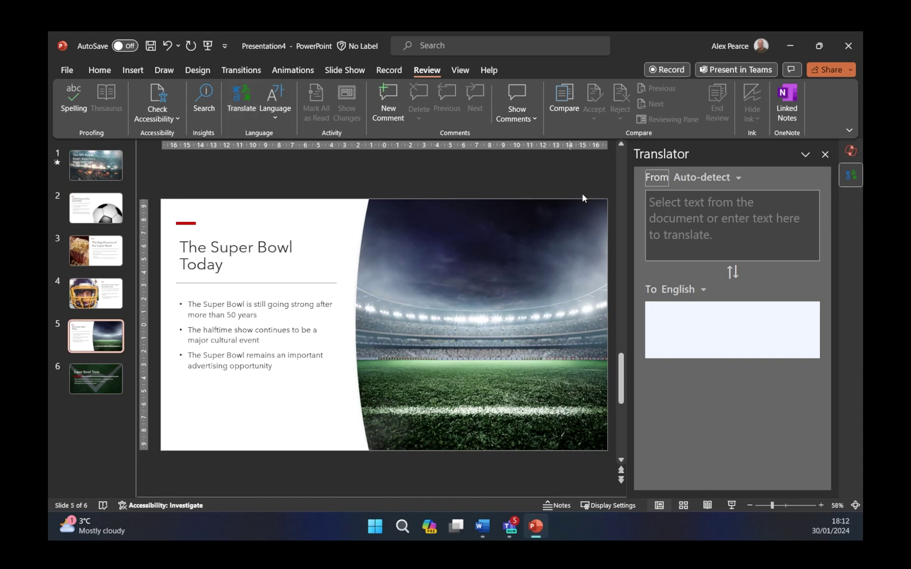
{"action": "left_click", "coordinate": [850, 151]}
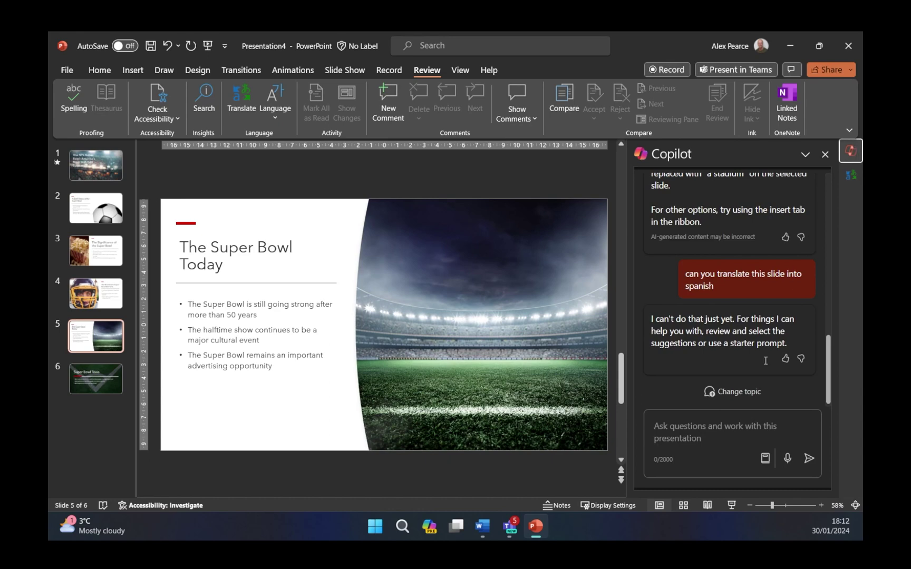
{"action": "left_click", "coordinate": [718, 435]}
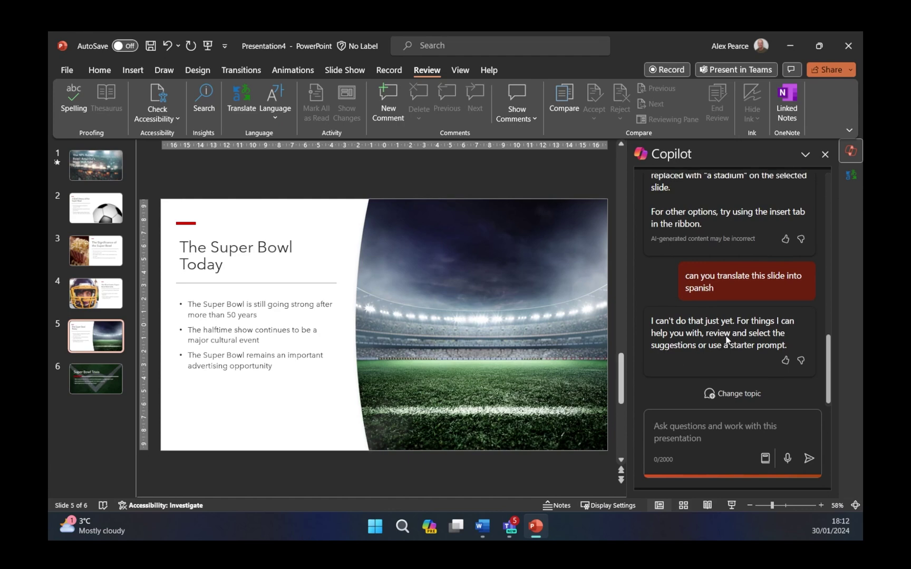
- Ask Copilot to add a slide about 'the last winners of the superbowl in german'
{"action": "scroll", "coordinate": [726, 332], "scroll_direction": "up", "scroll_amount": 10}
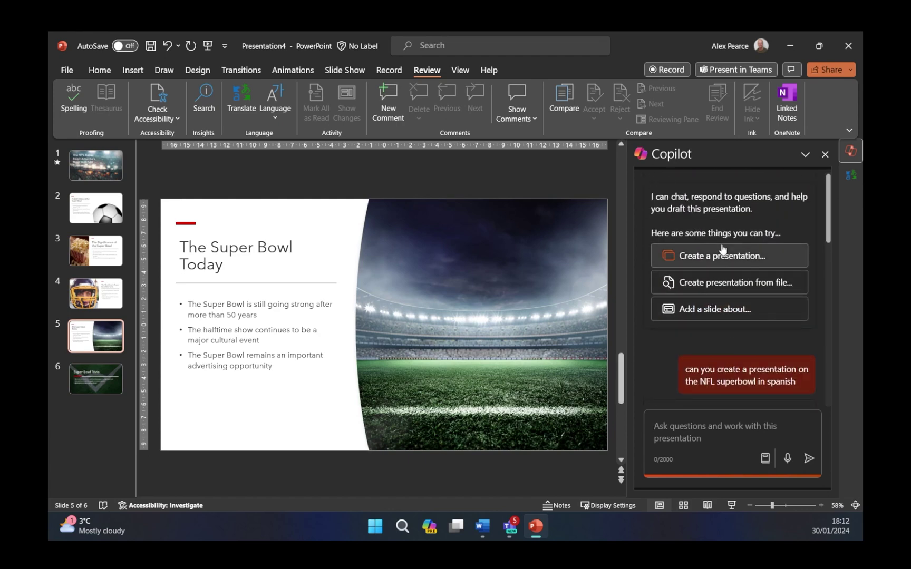
{"action": "left_click", "coordinate": [726, 310]}
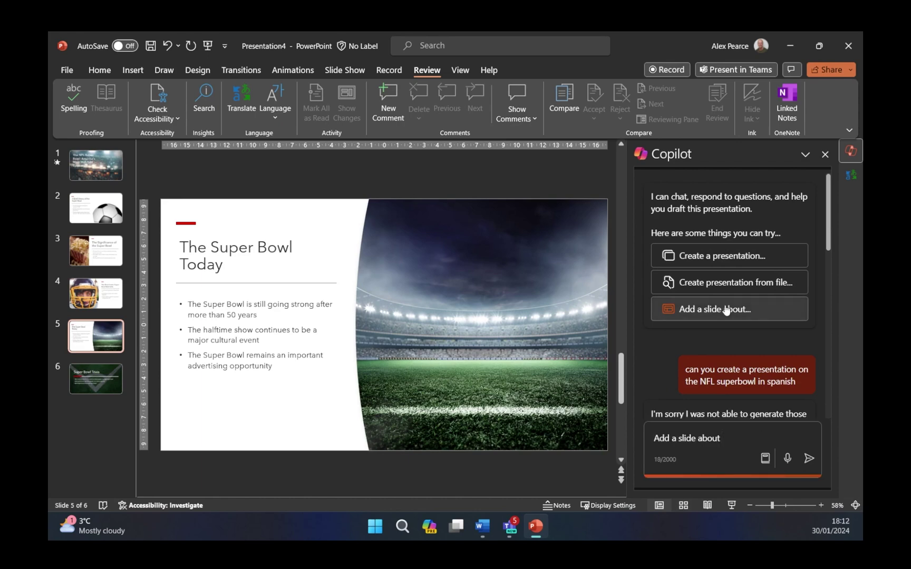
{"action": "type", "text": "the last winners of "}
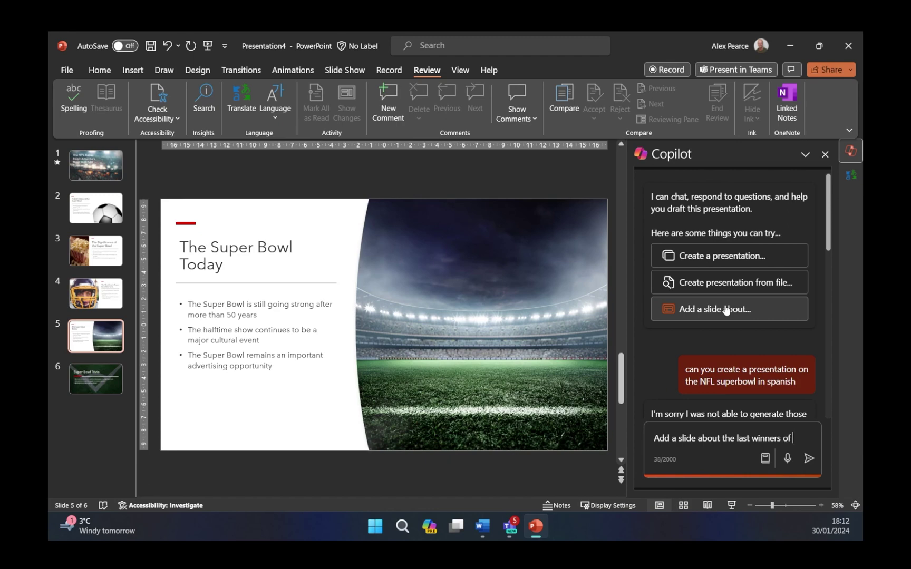
{"action": "type", "text": "the supe"}
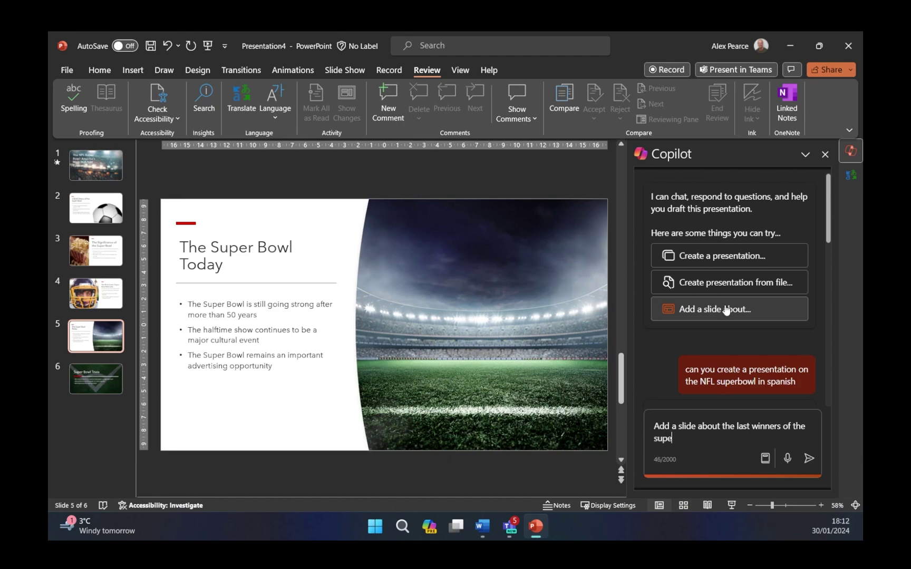
{"action": "type", "text": "rbowl in german"}
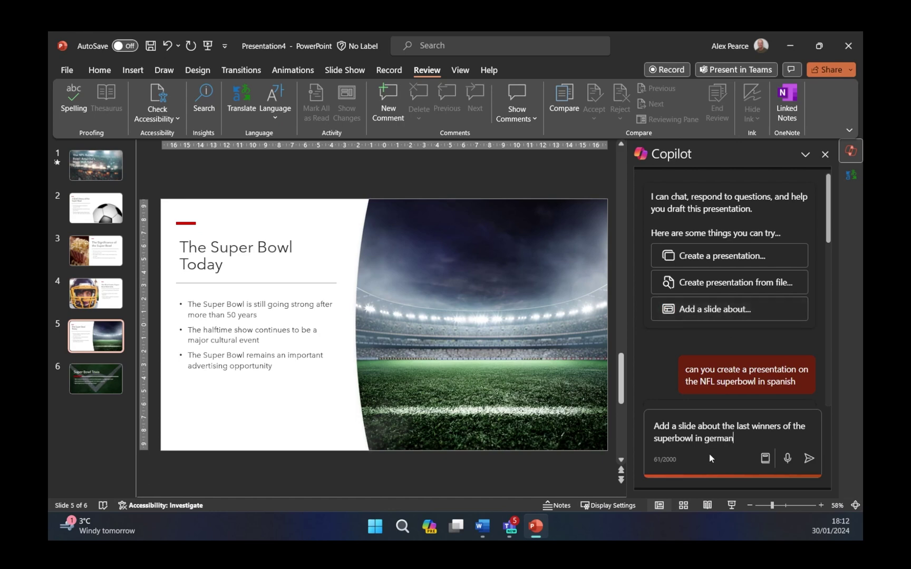
{"action": "left_click", "coordinate": [809, 458]}
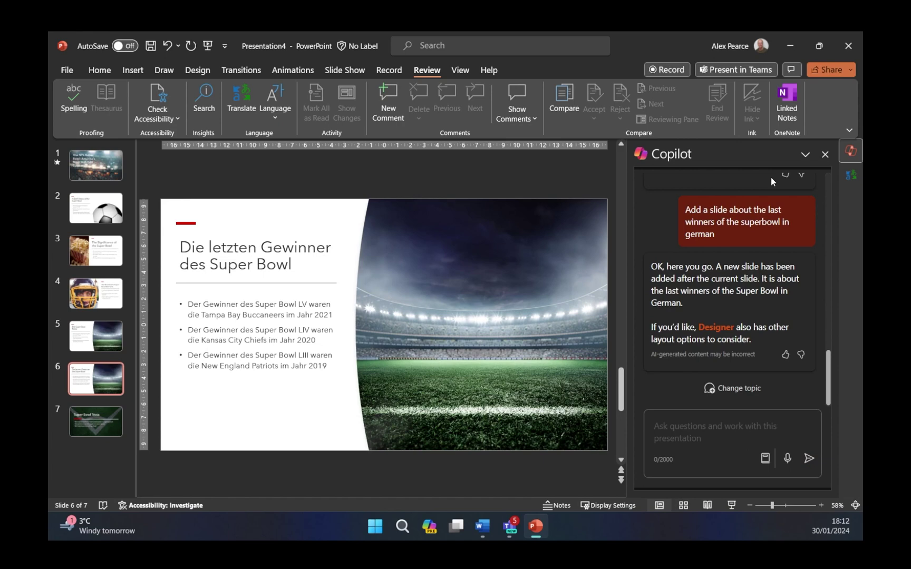
- Resend the German winners slide prompt to Copilot with 'german' replaced by 'spanish'
{"action": "left_click_drag", "start_coordinate": [714, 235], "coordinate": [687, 216]}
{"action": "key", "text": "ctrl+c"}
{"action": "left_click", "coordinate": [727, 427]}
{"action": "key", "text": "ctrl+v"}
{"action": "left_click_drag", "start_coordinate": [704, 438], "coordinate": [727, 436]}
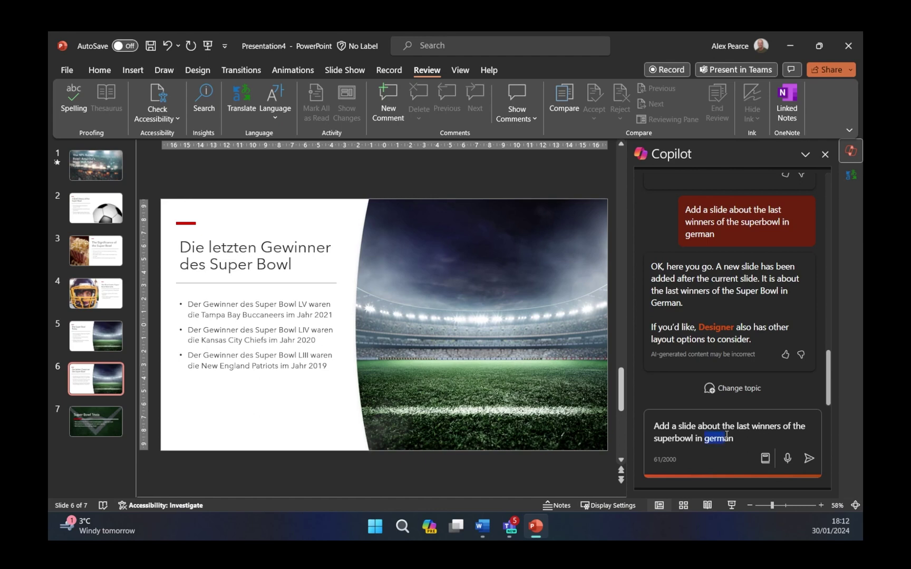
{"action": "left_click", "coordinate": [726, 435]}
{"action": "double_click", "coordinate": [726, 435]}
{"action": "type", "text": "spanish"}
{"action": "left_click", "coordinate": [808, 458]}
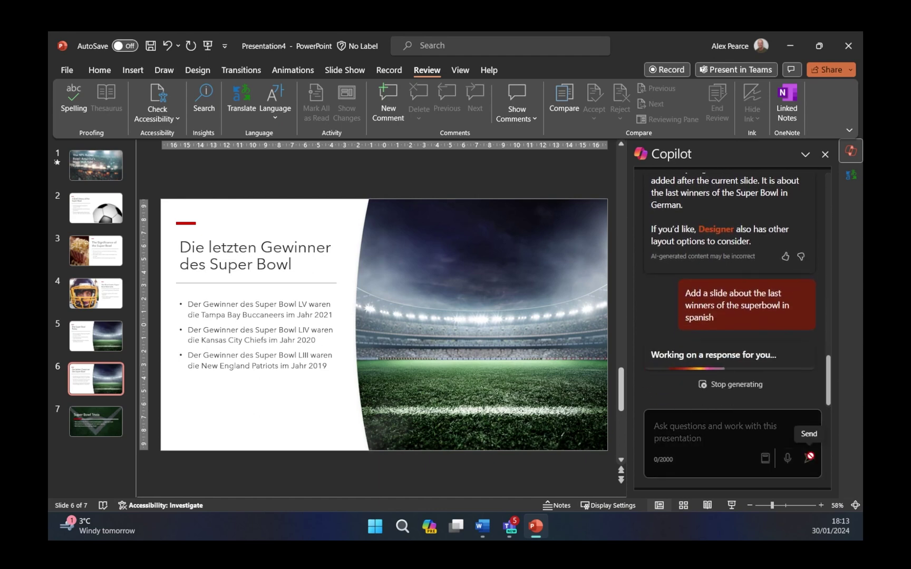